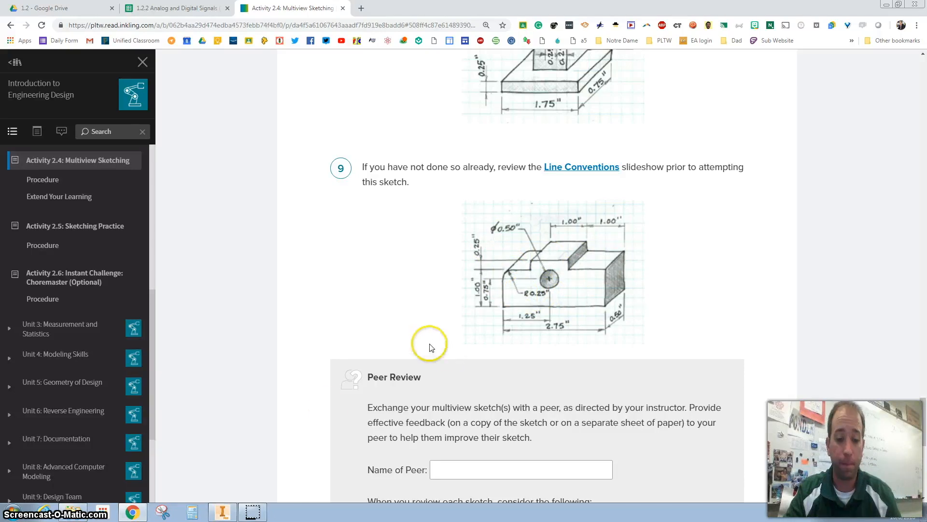
Switch to Autodesk Inventor and create a new part from the English Standard (in).ipt template.
click(224, 511)
click(250, 162)
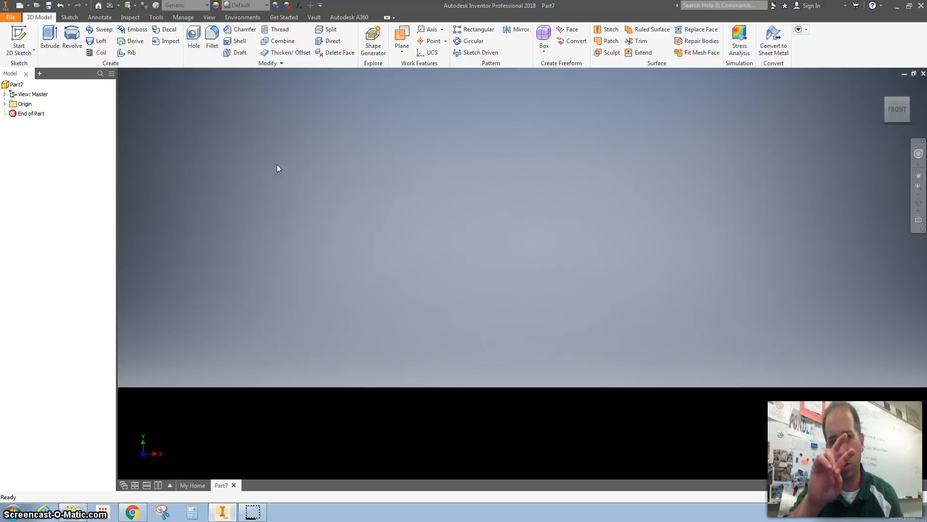
click(11, 18)
click(28, 53)
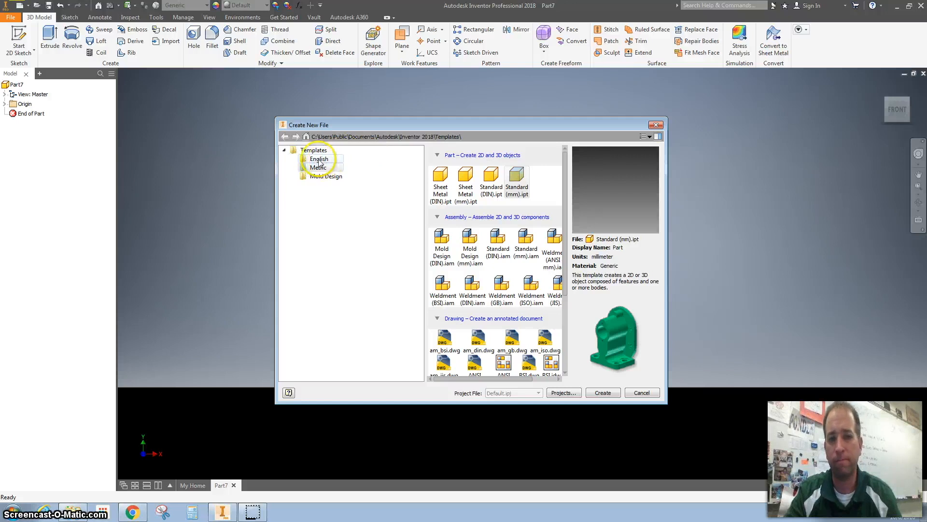
click(319, 159)
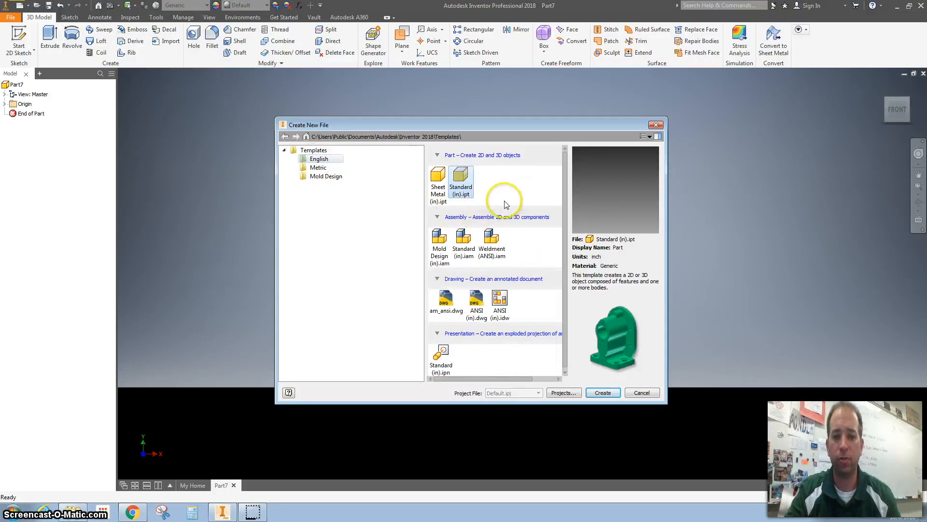
click(603, 393)
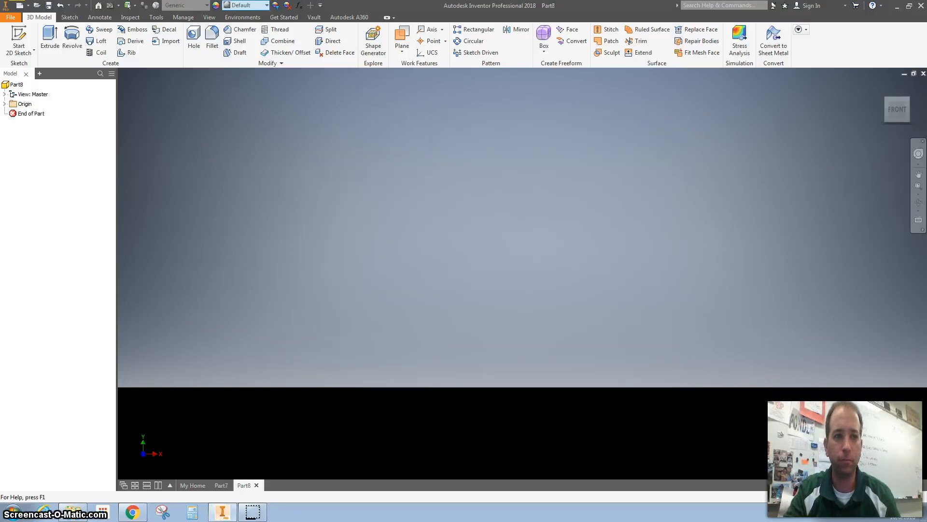
Start a 2D sketch on the front (XY) plane and draw a horizontal base line about 1.57 in long from the origin.
click(18, 34)
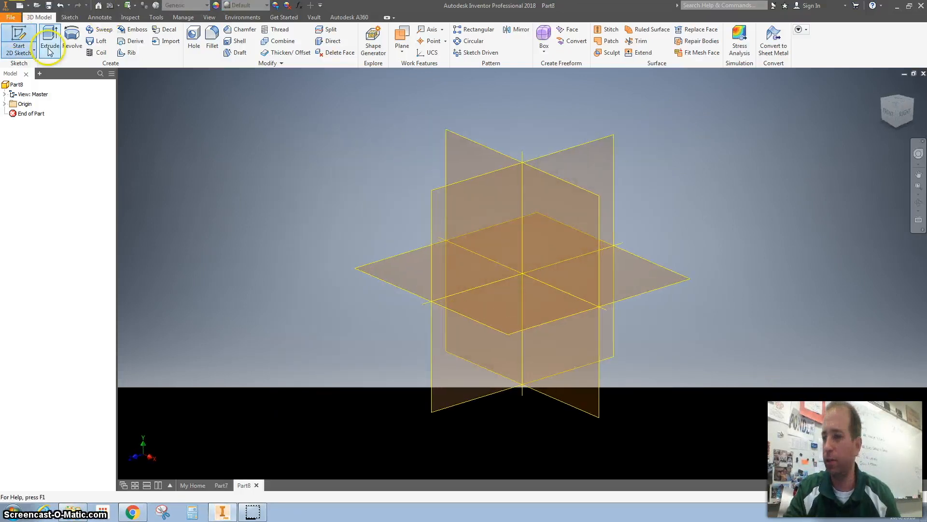
click(486, 150)
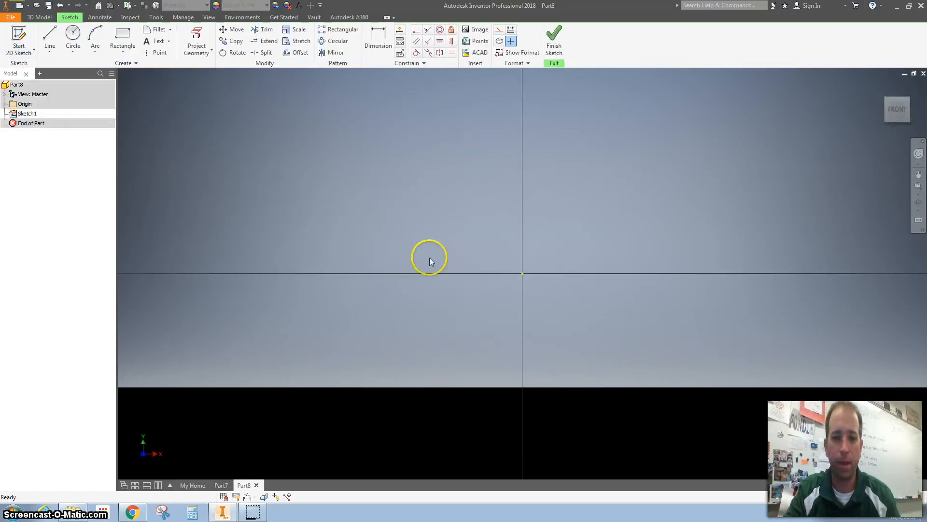
click(48, 38)
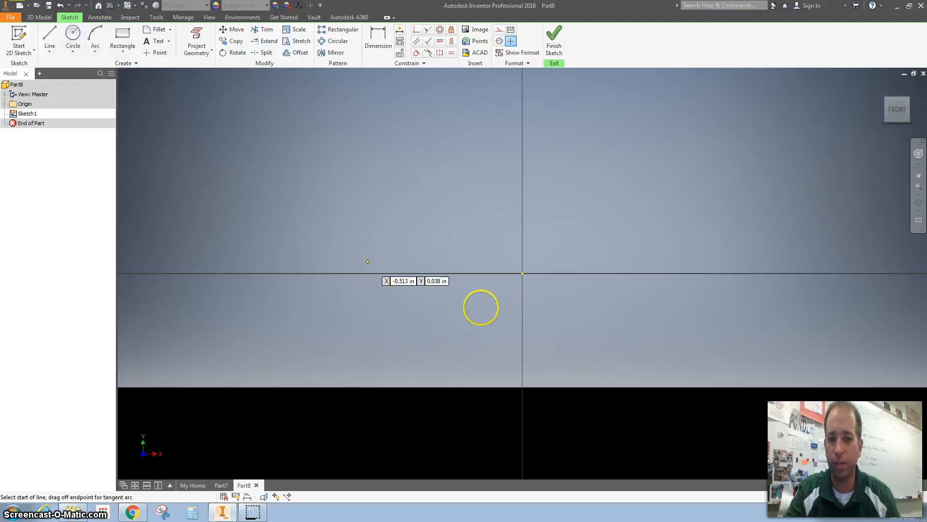
click(522, 274)
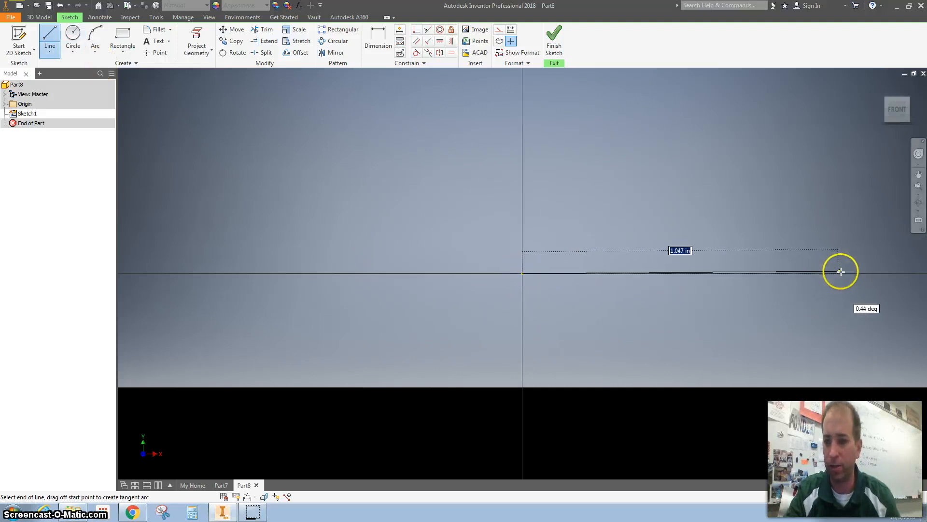
middle_drag(709, 270, 474, 269)
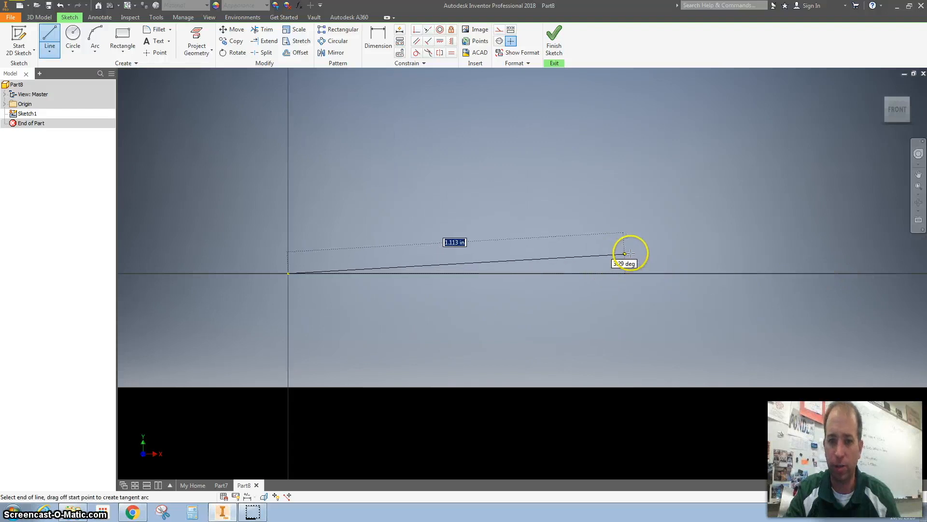
click(764, 273)
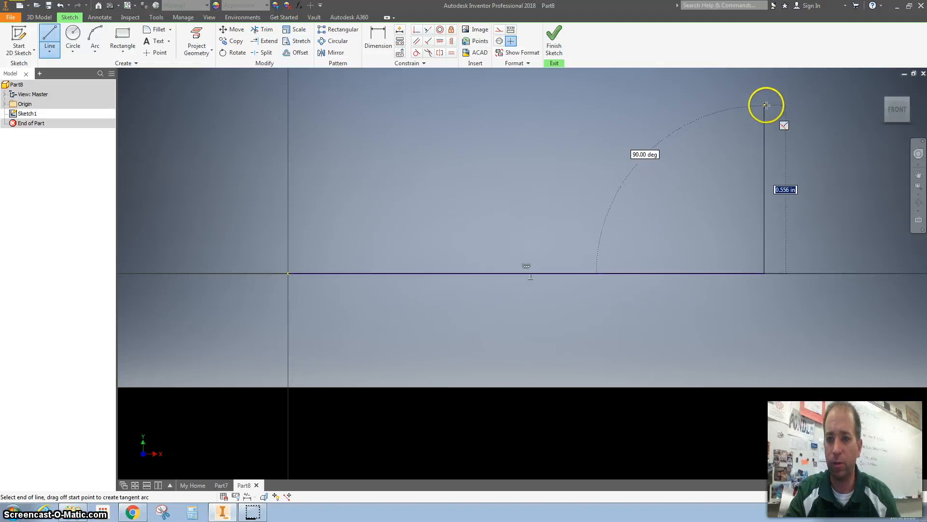
Draw the rest of the closed outline back to the origin, with a right side about 0.56 in high and a raised block on top.
click(767, 105)
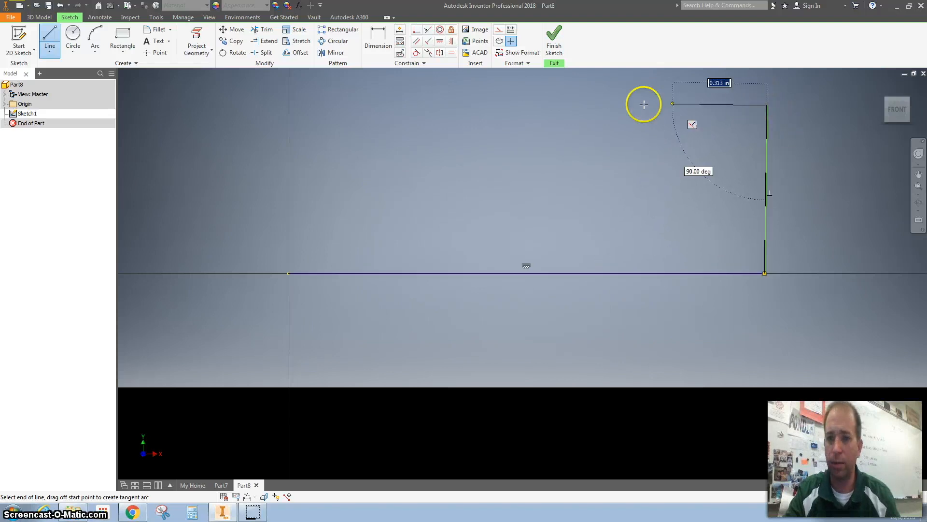
click(578, 102)
scroll(578, 93, down, 3)
click(578, 76)
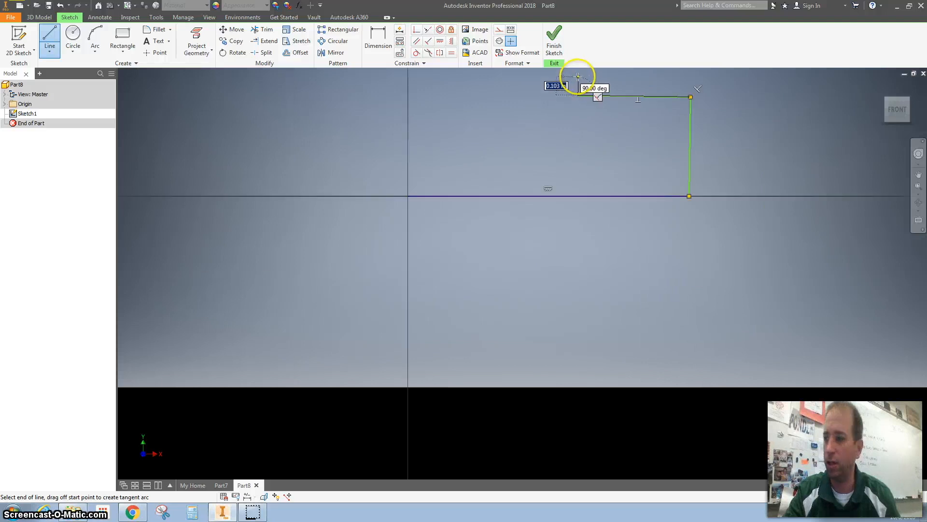
click(465, 76)
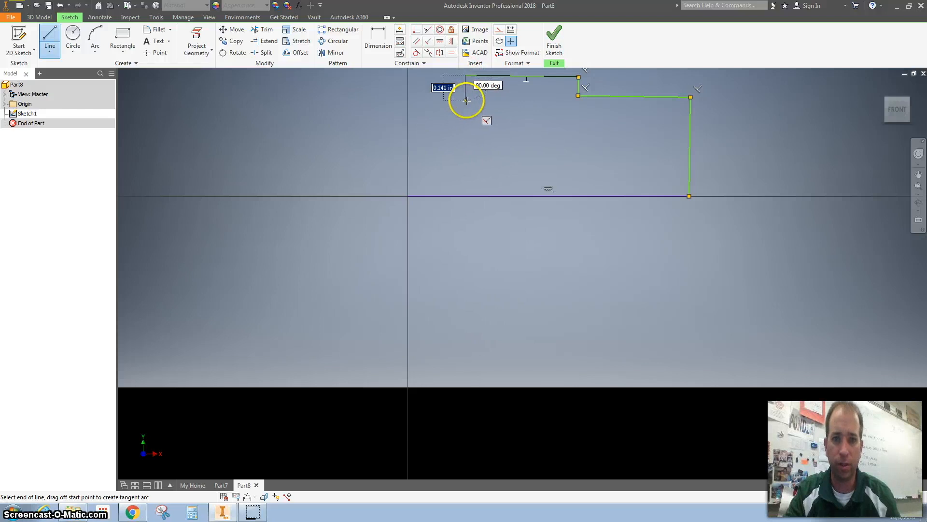
click(466, 100)
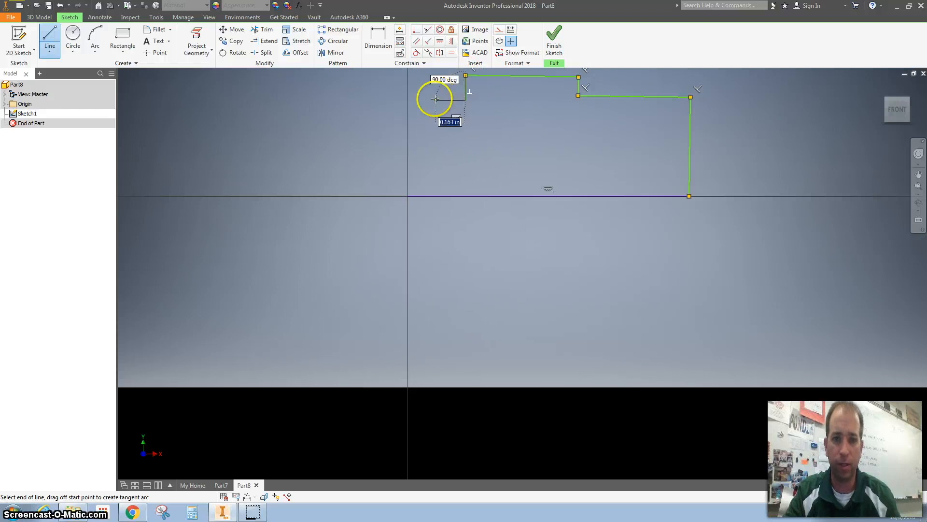
click(408, 99)
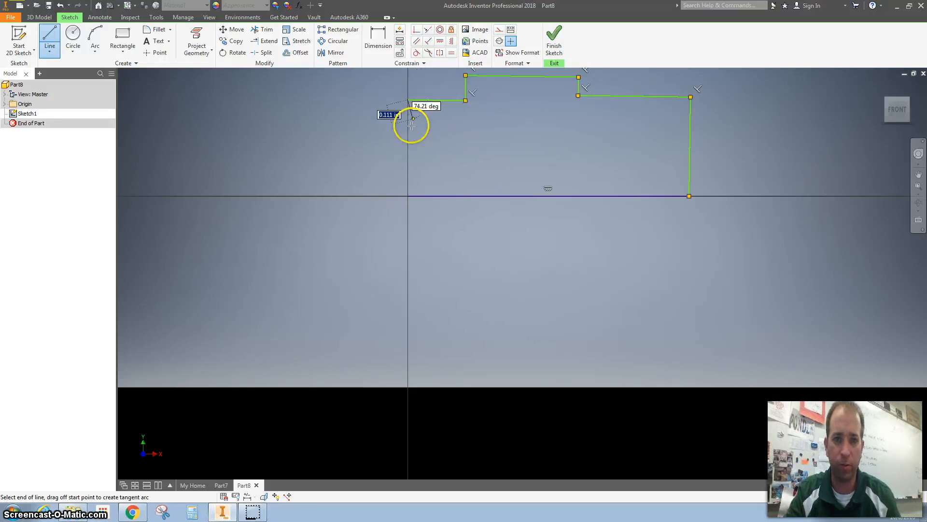
click(408, 197)
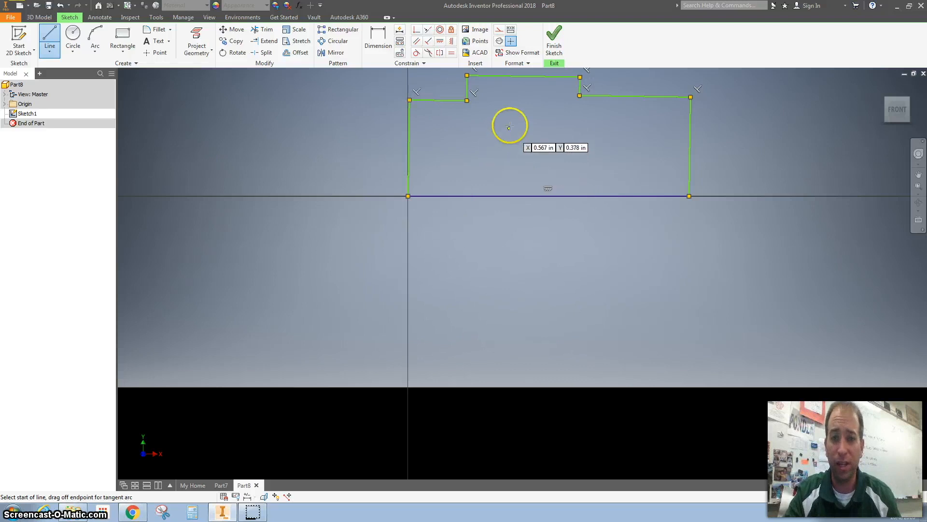
Constrain the outline's right side perpendicular to the base line.
middle_drag(510, 125, 510, 126)
scroll(510, 125, up, 5)
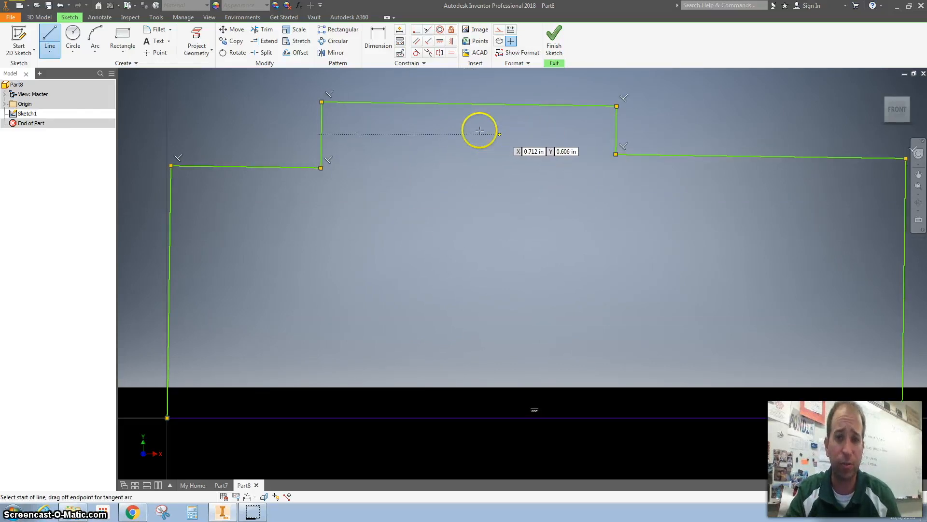
click(428, 44)
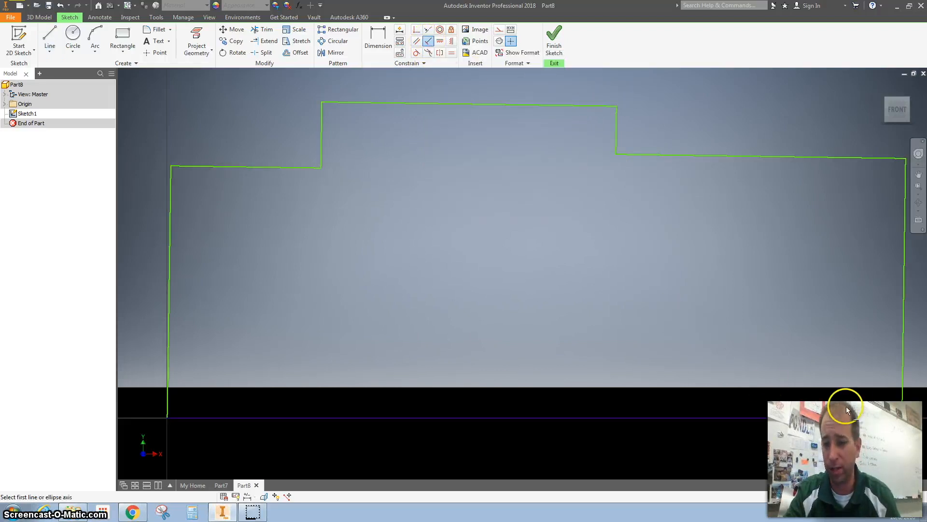
click(864, 419)
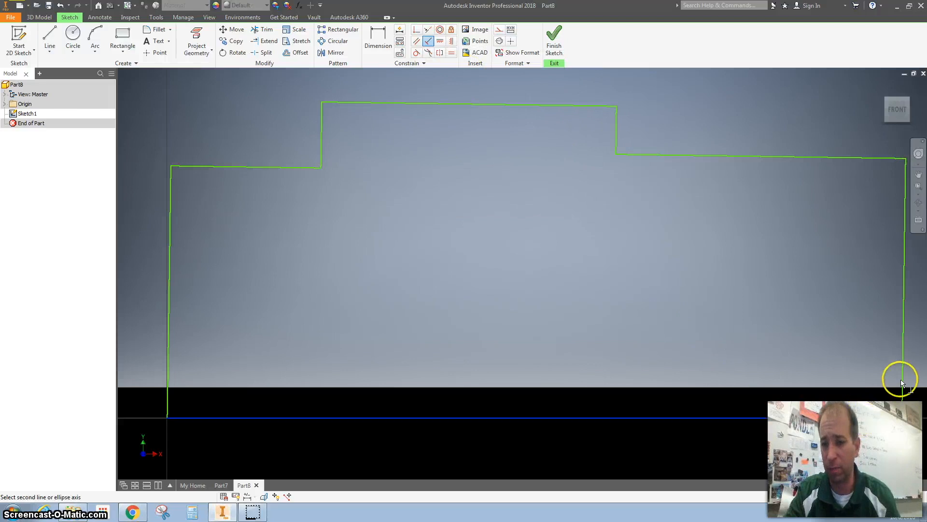
click(902, 376)
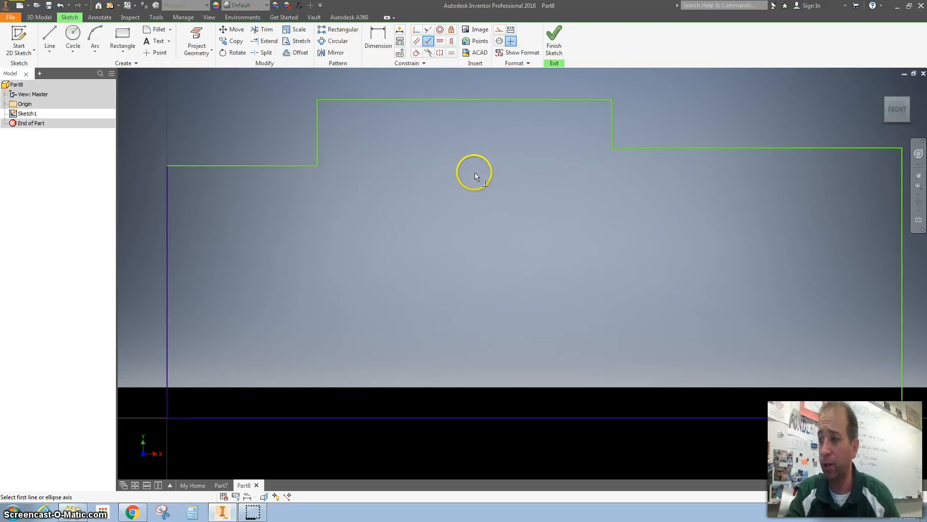
Apply an Equal constraint to the two short vertical sides of the raised block.
click(451, 52)
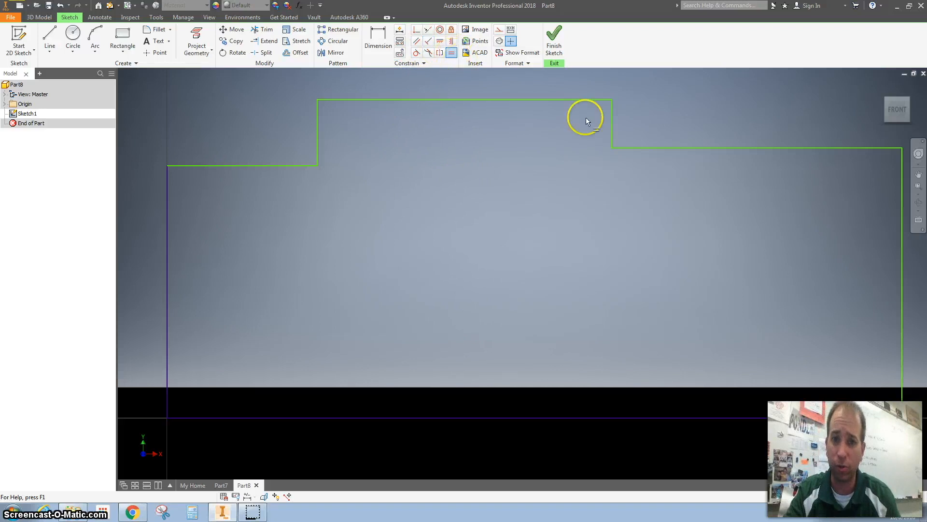
click(612, 126)
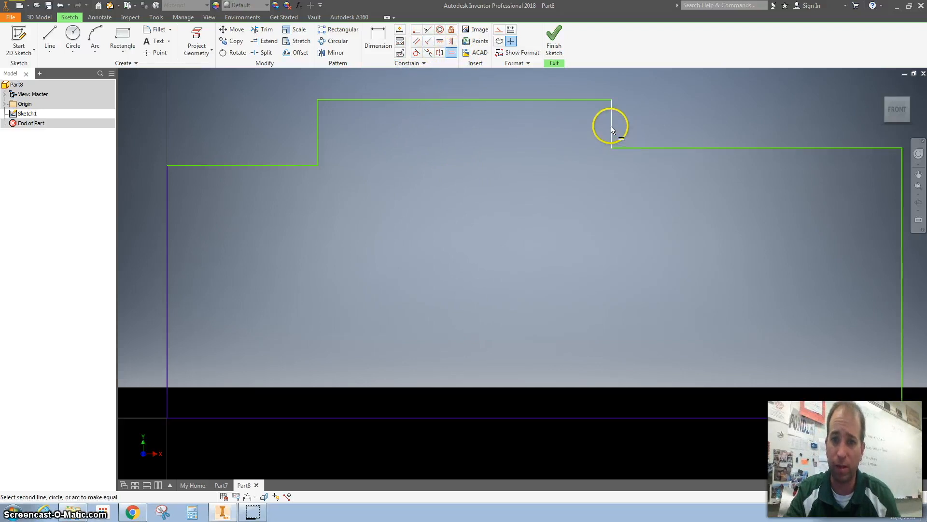
click(318, 118)
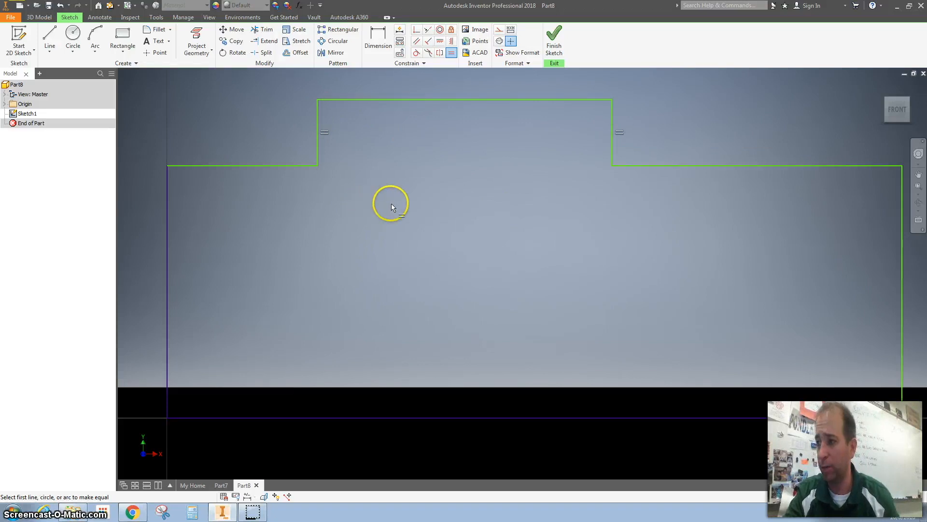
Try to make the outline's outer right and left sides equal in length.
click(900, 254)
click(166, 225)
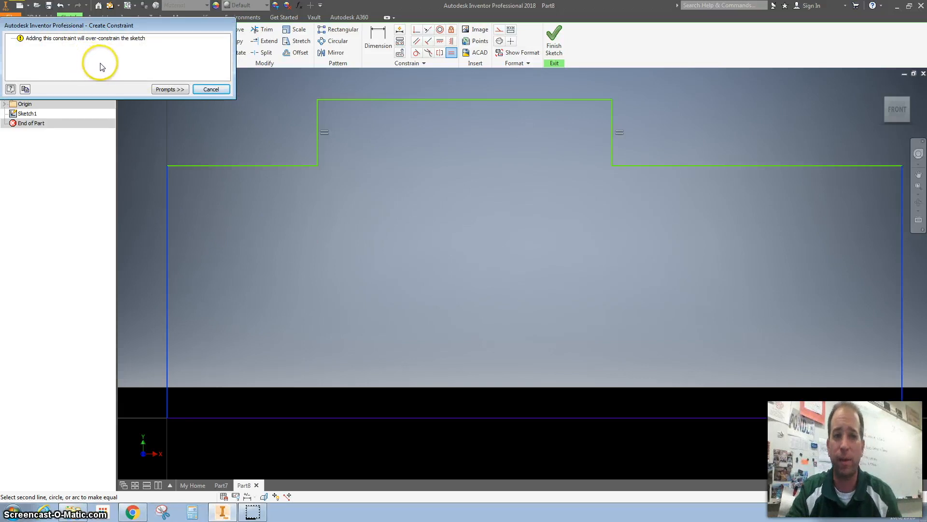
click(211, 89)
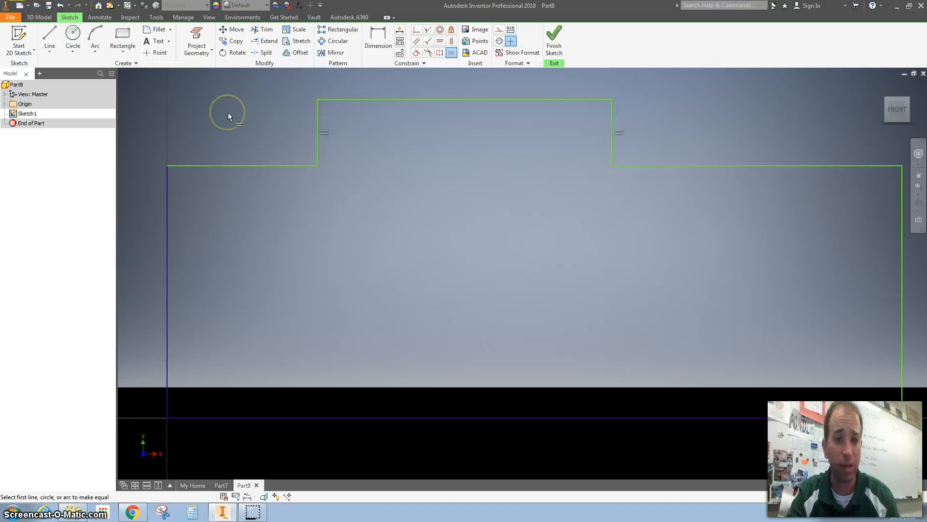
Dimension the base line of the outline at 2.75 in.
click(375, 38)
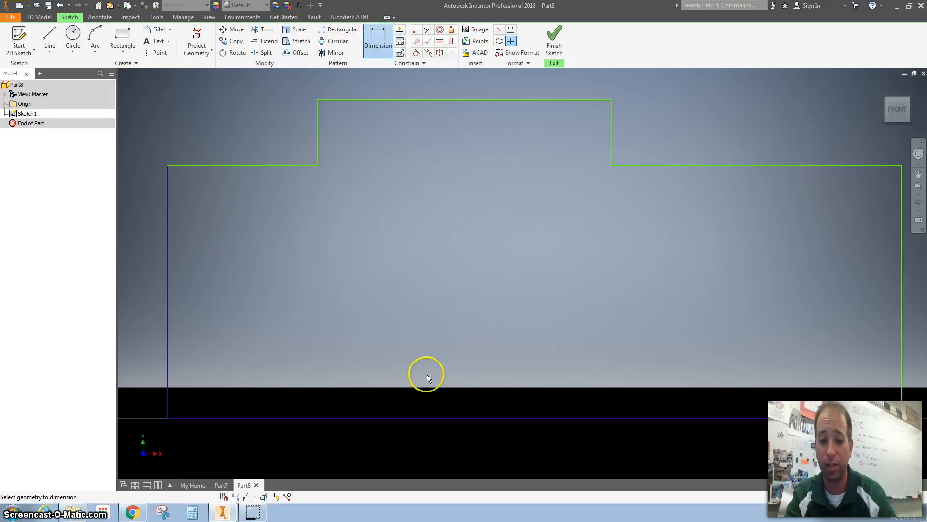
click(430, 417)
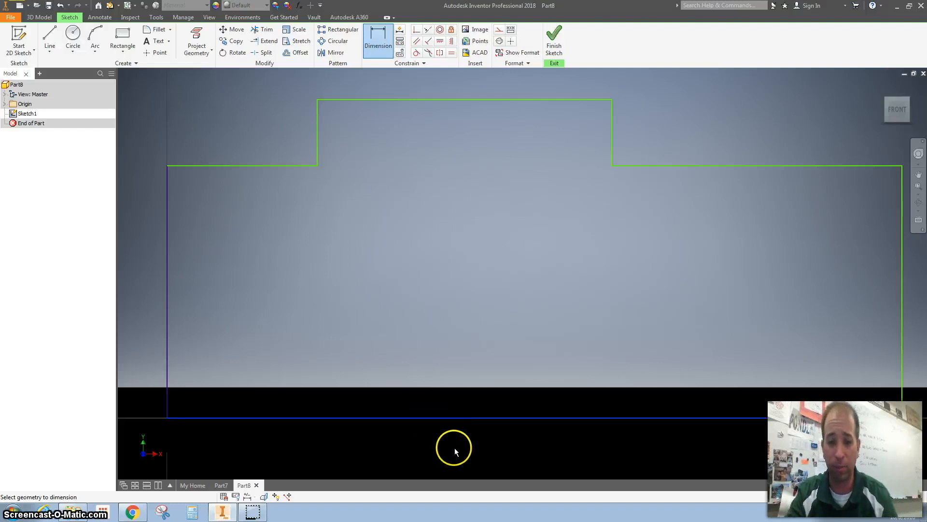
click(460, 363)
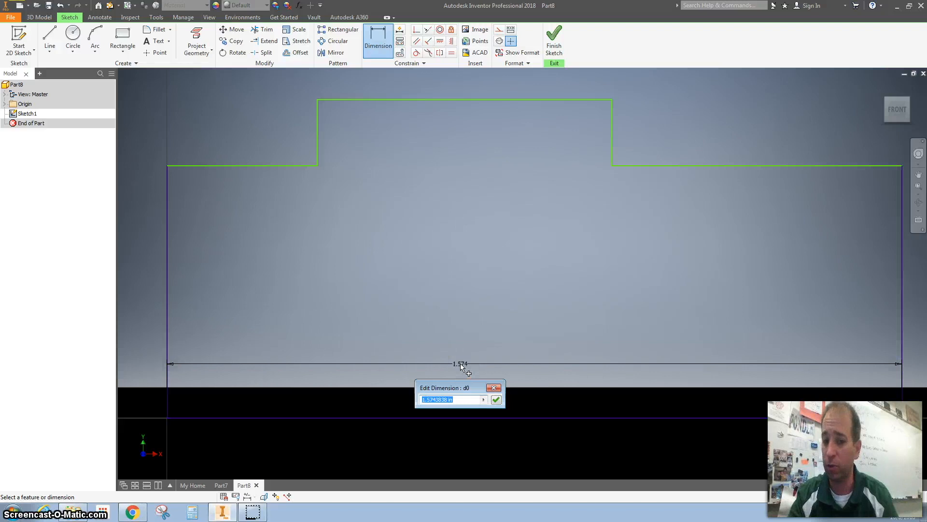
text(2)
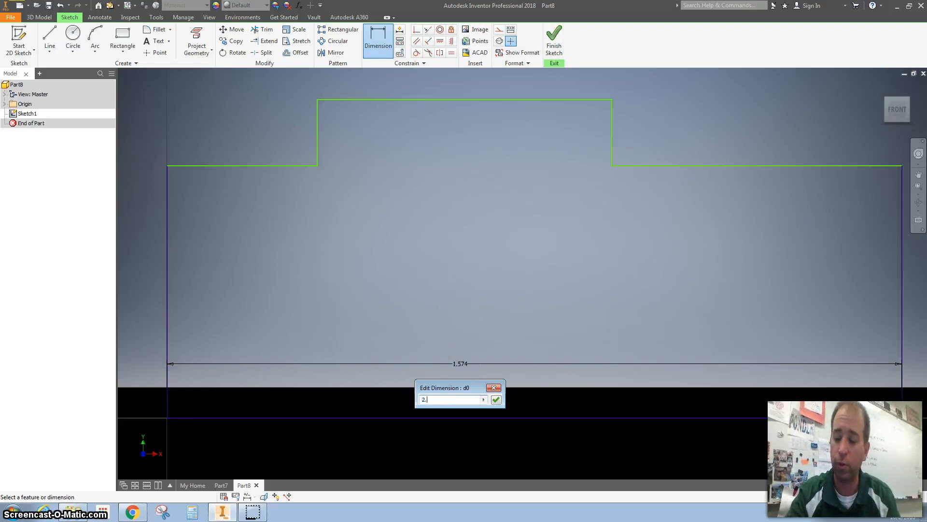
text(.75)
key(Return)
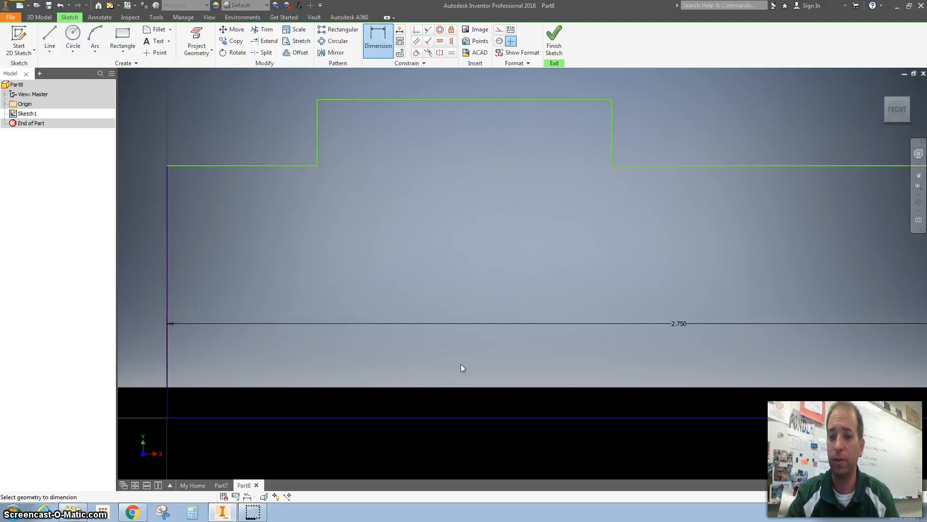
Dimension the height of the outline's right side at 1 in.
click(897, 109)
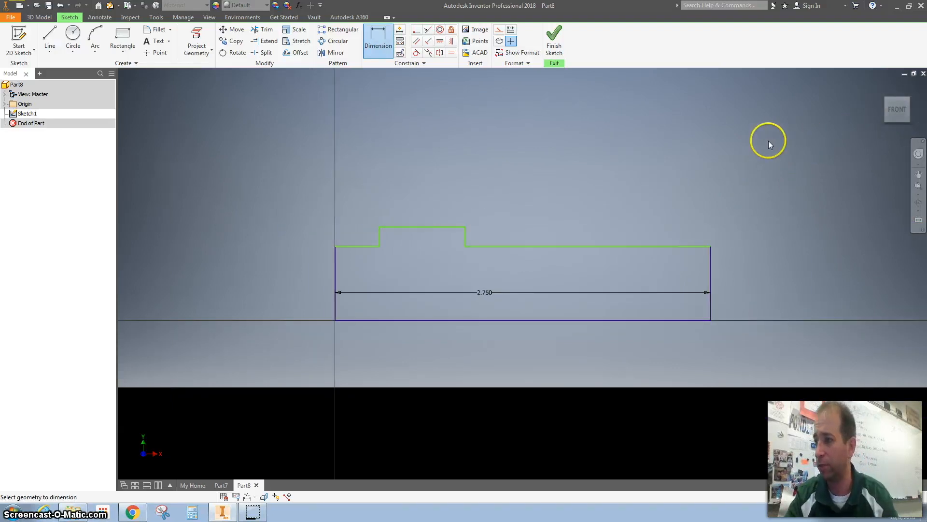
click(710, 262)
click(724, 266)
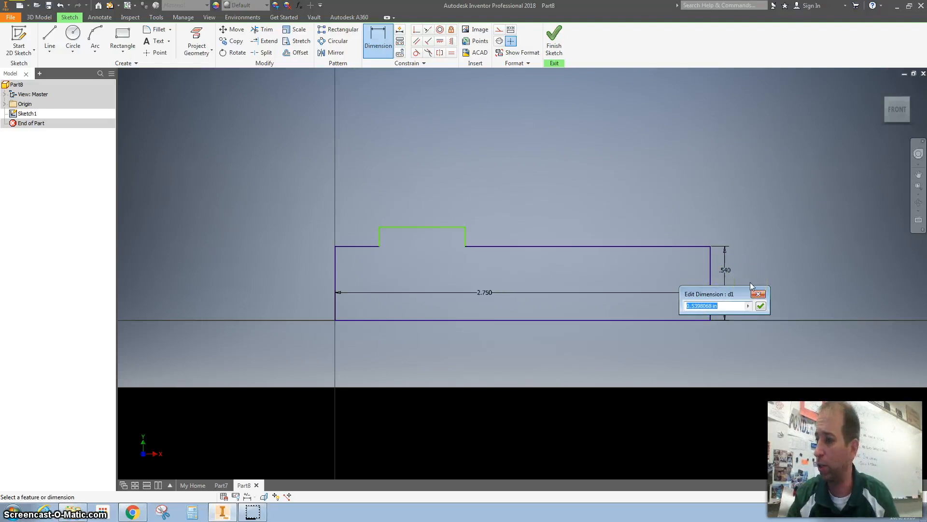
text(1)
key(Return)
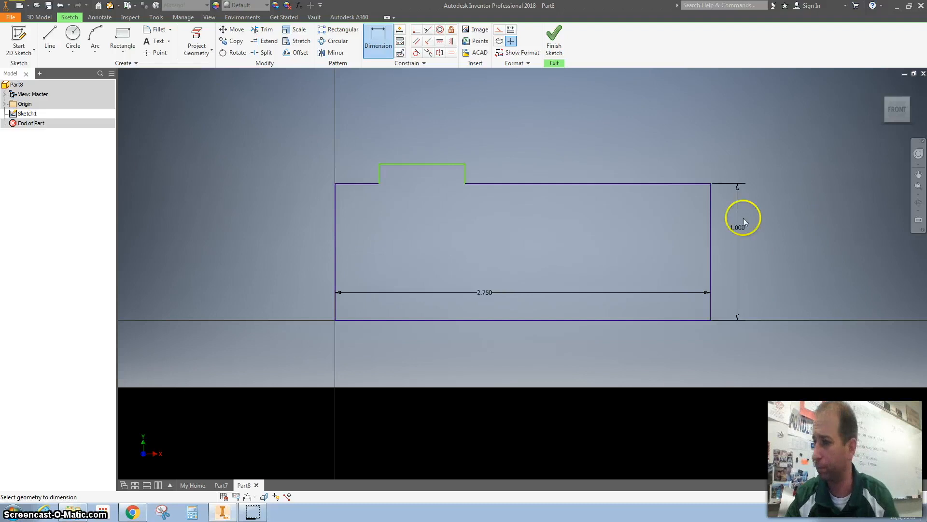
Dimension the horizontal ledge to the right of the raised block at 1 in.
click(658, 183)
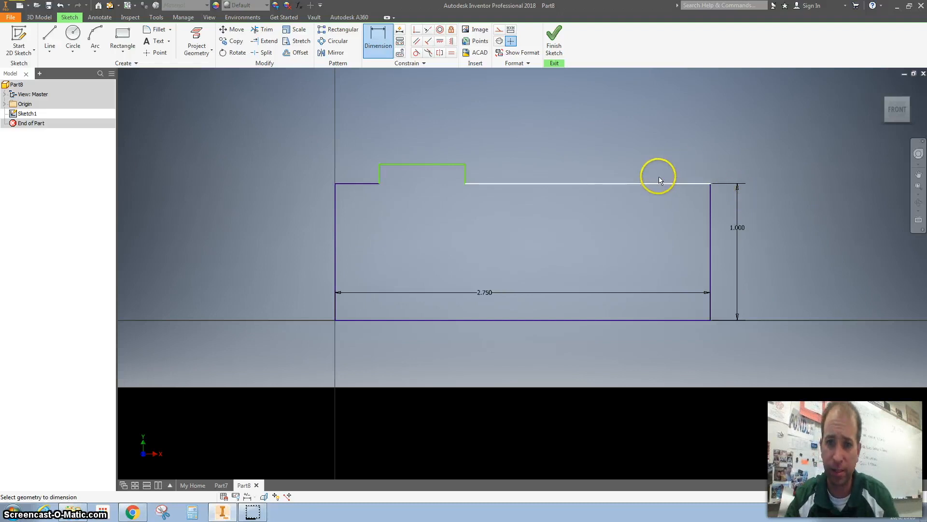
click(659, 172)
text(1)
key(Return)
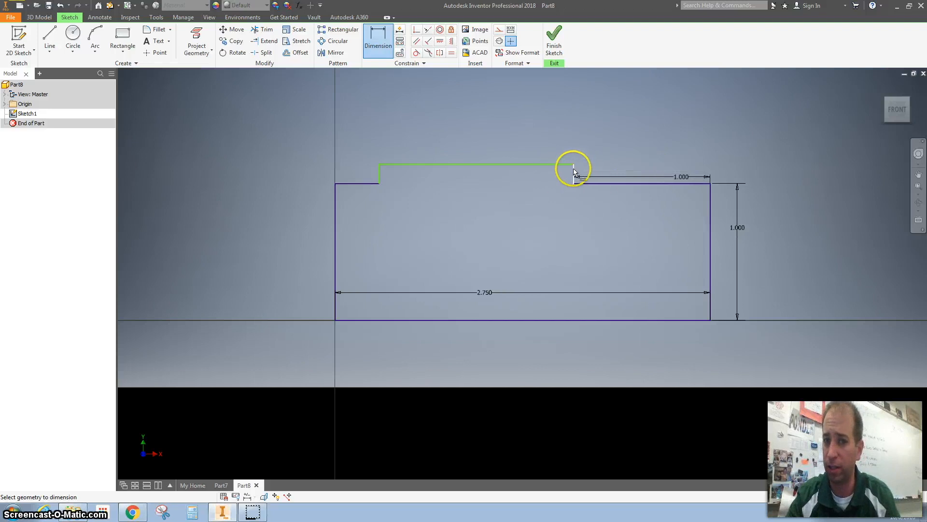
Dimension the raised block on top of the outline at 0.25 in high and 1 in wide.
click(587, 165)
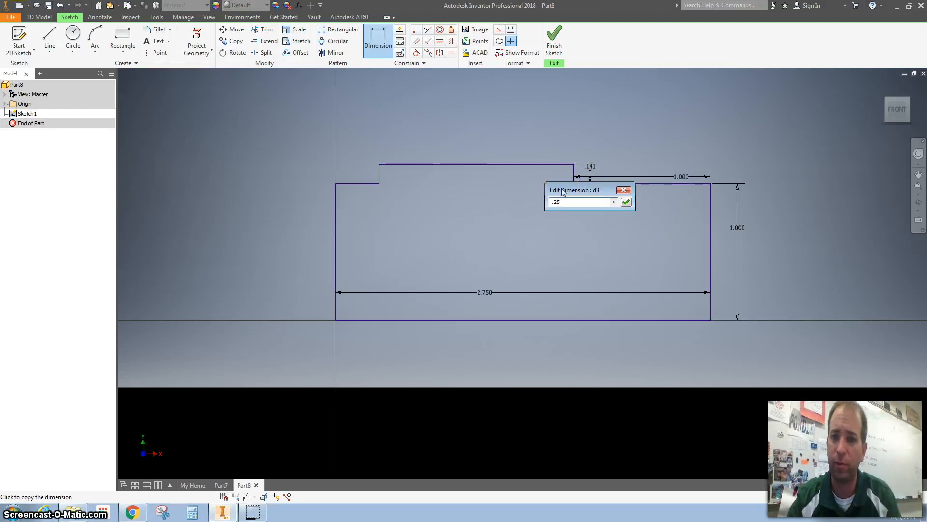
key(Return)
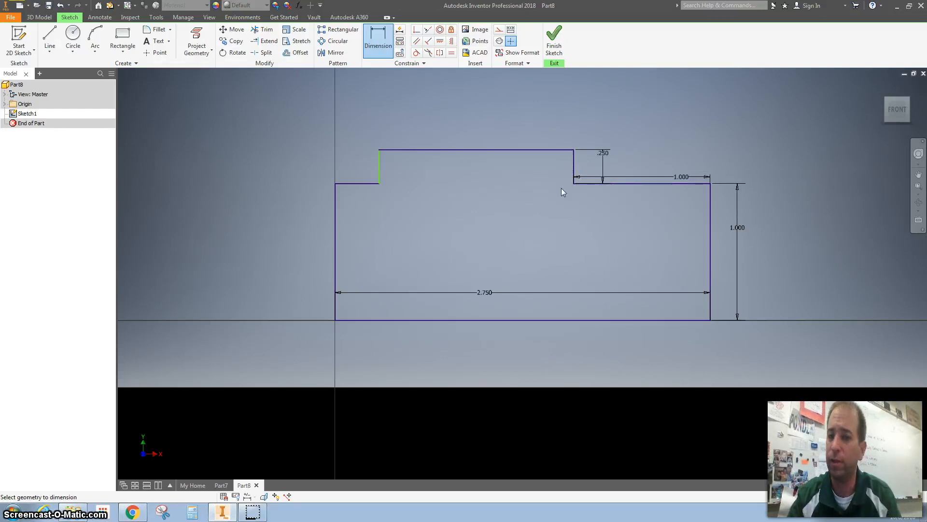
click(541, 149)
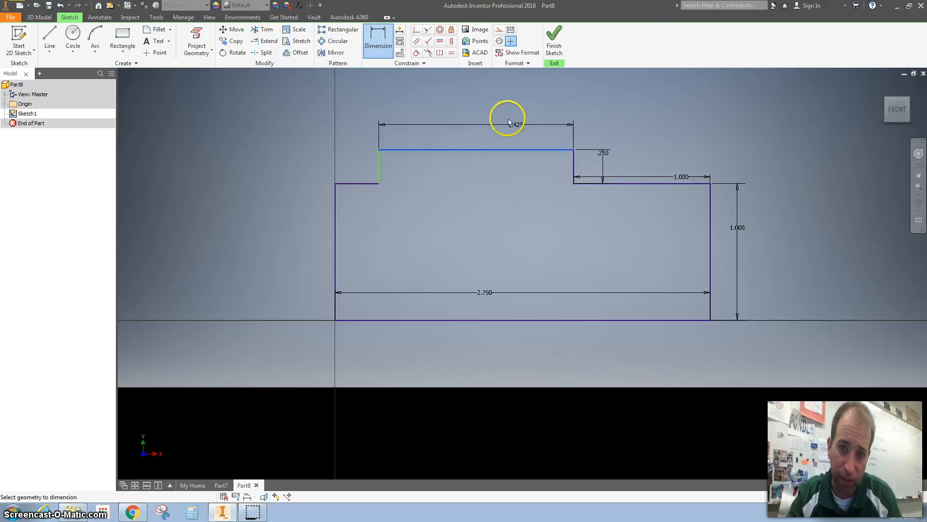
click(495, 119)
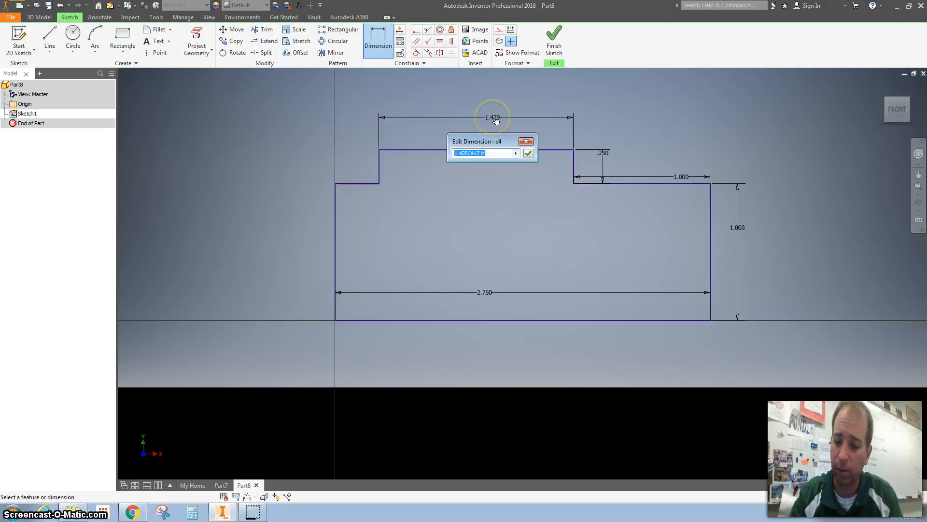
text(1)
key(Return)
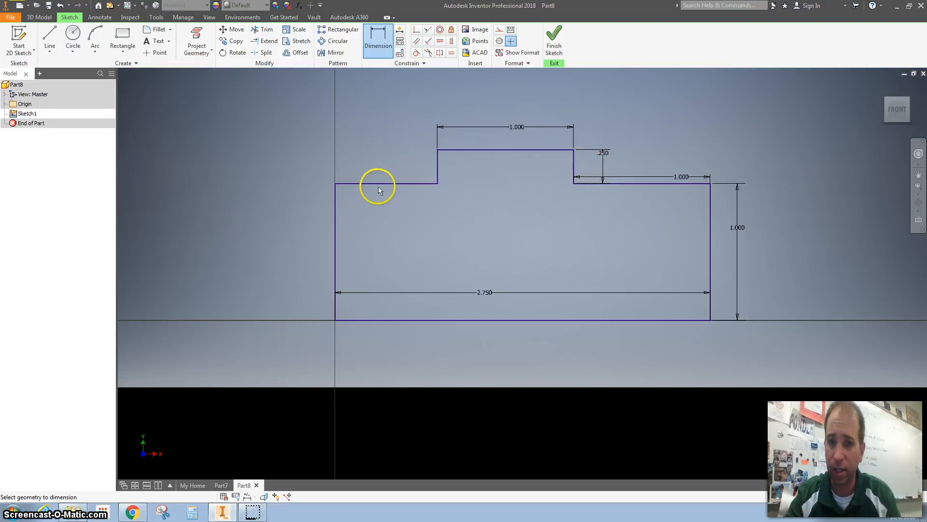
Try to add a driven length dimension to the horizontal ledge left of the raised block.
click(410, 183)
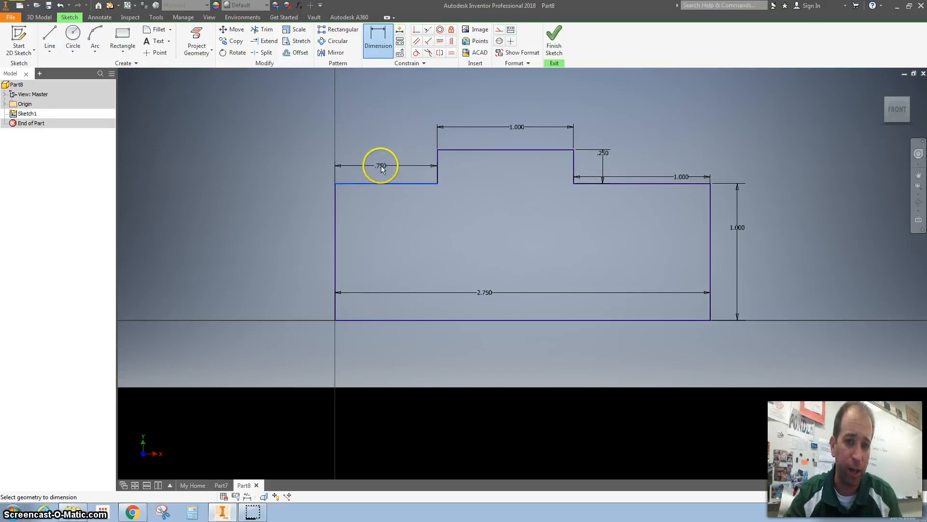
click(390, 166)
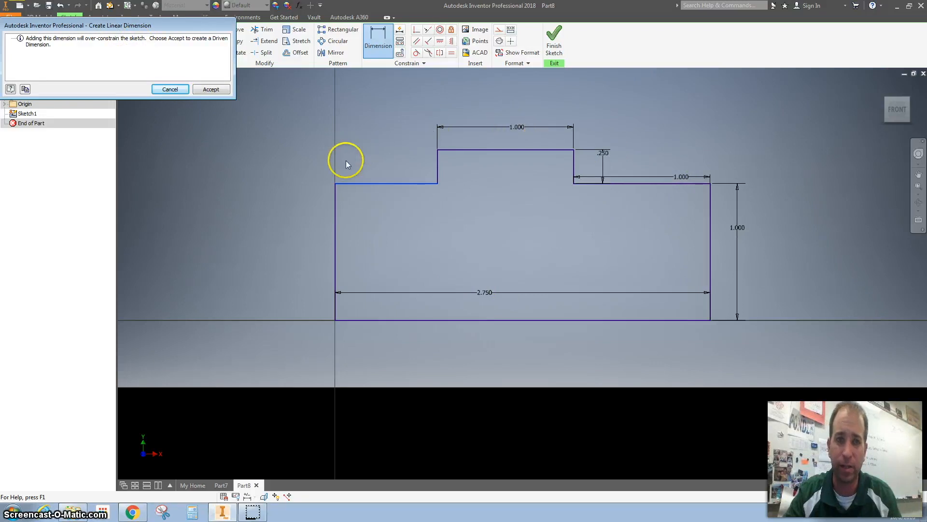
click(212, 89)
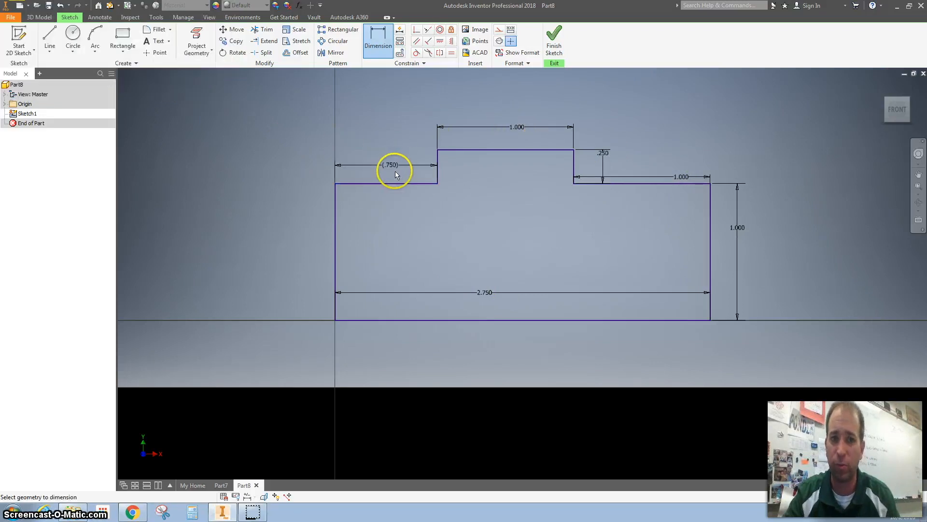
key(Escape)
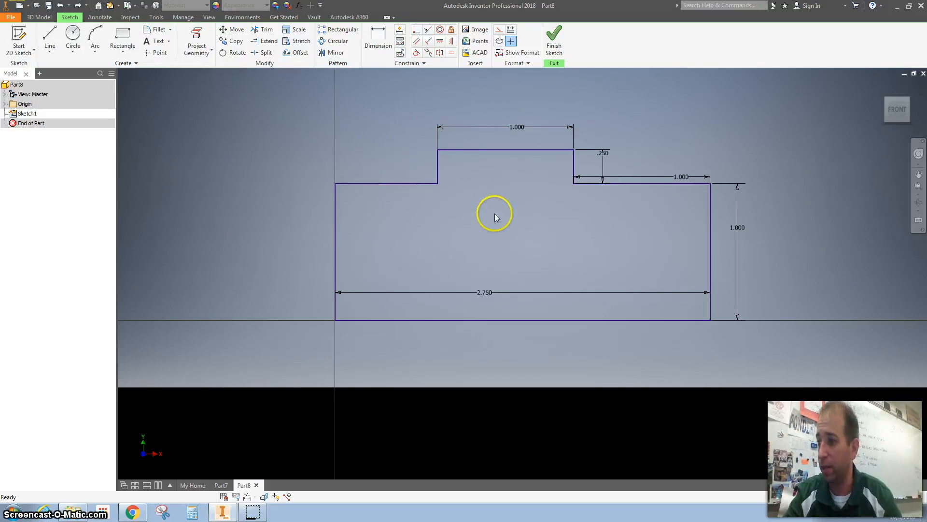
Sketch a 0.5 in diameter circle inside the outline, below the raised block.
click(73, 33)
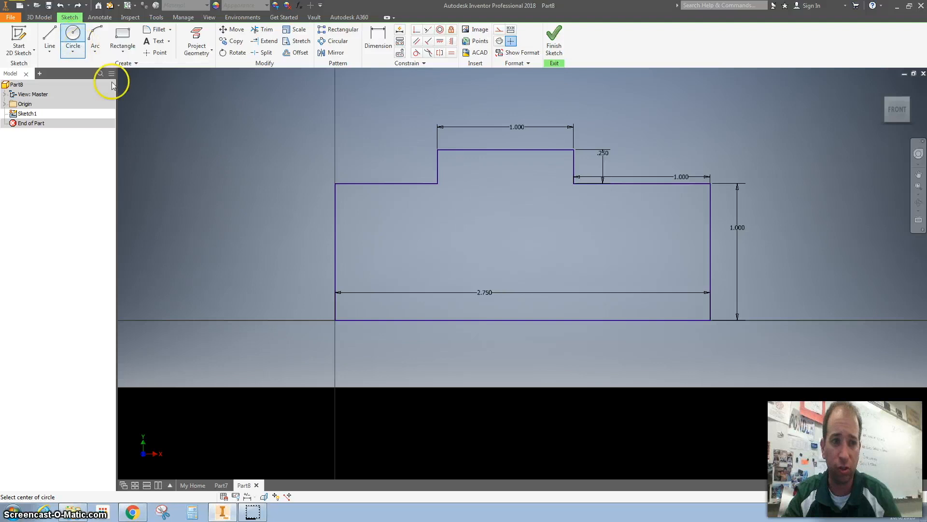
click(486, 221)
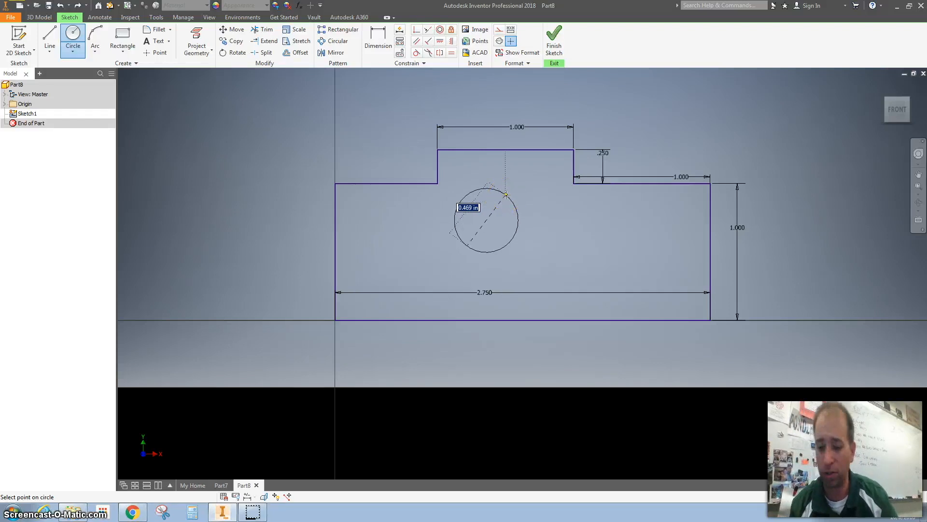
text(.5)
key(Return)
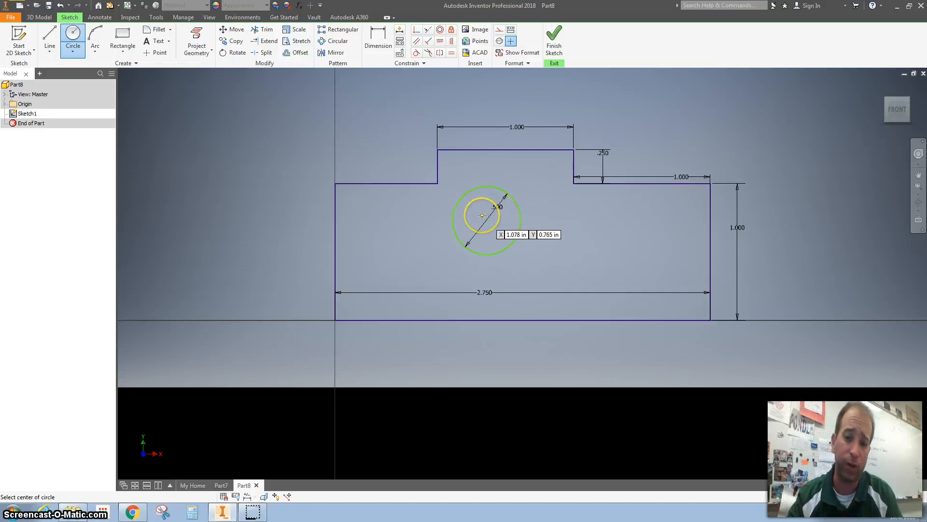
Dimension the circle's center 1.25 in from the outline's left side.
click(375, 51)
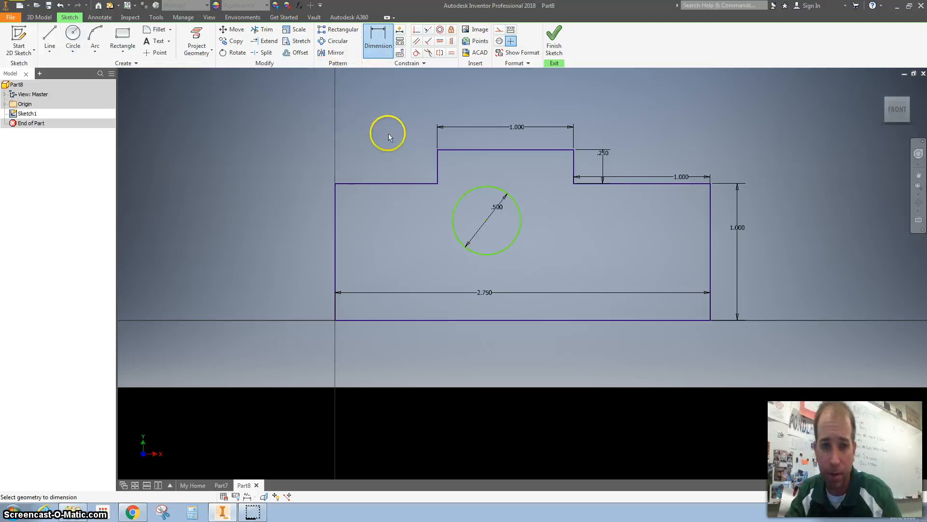
click(481, 227)
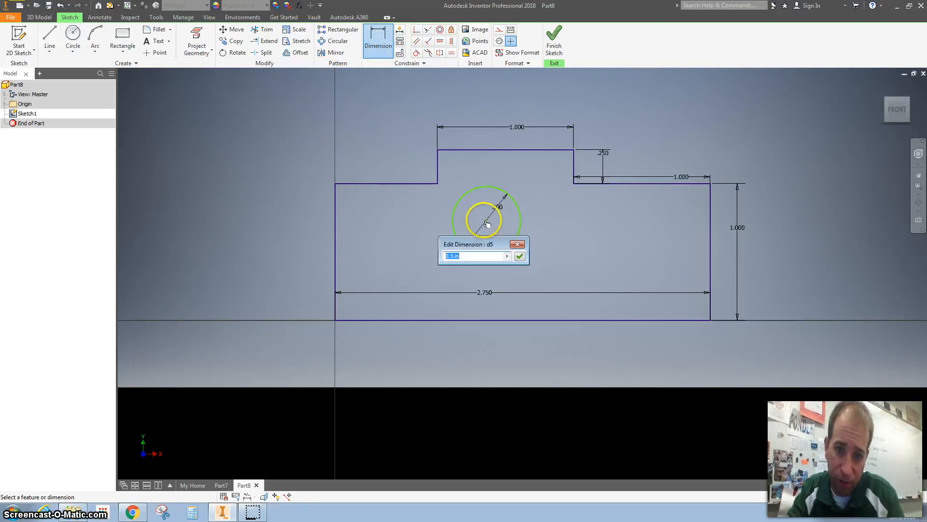
key(Return)
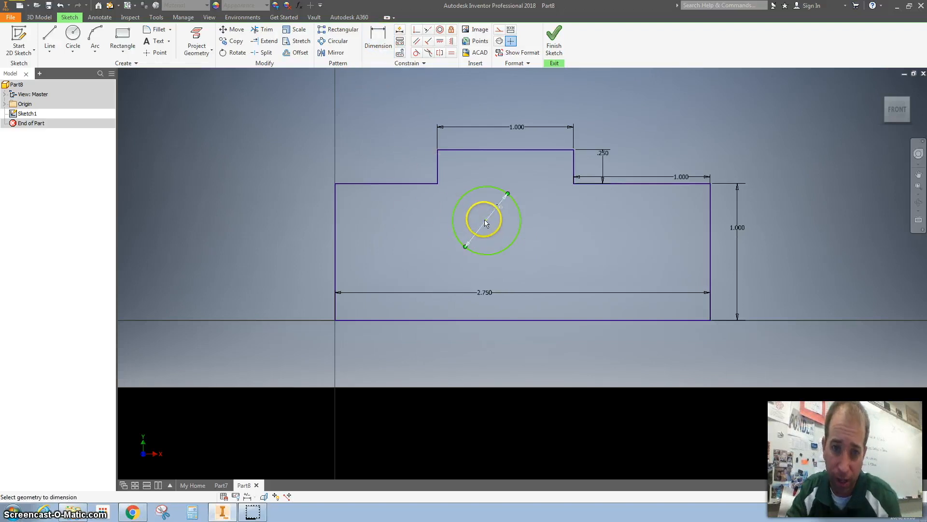
click(336, 221)
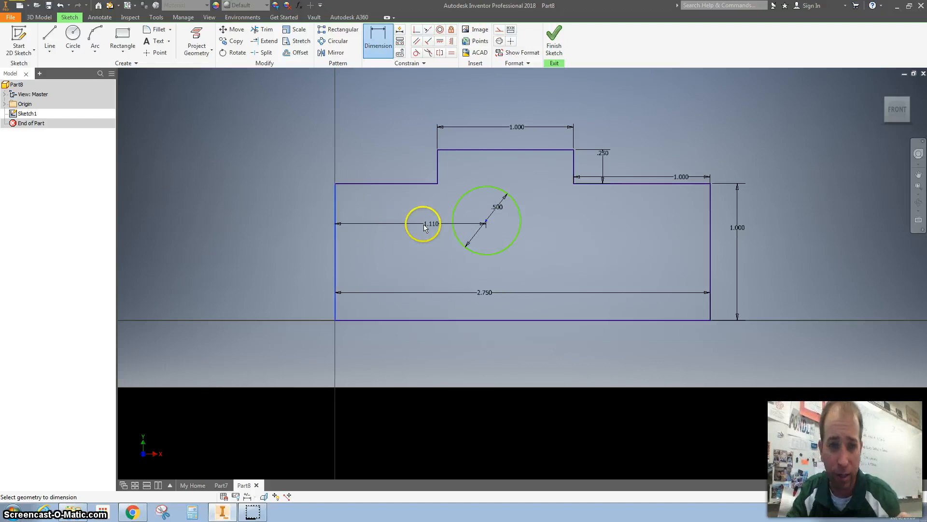
click(413, 224)
text(1.25)
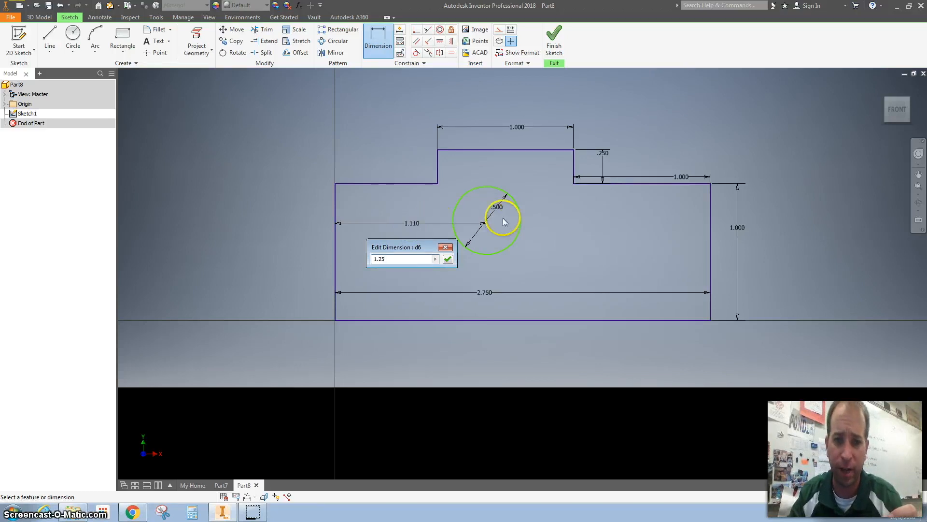
click(445, 260)
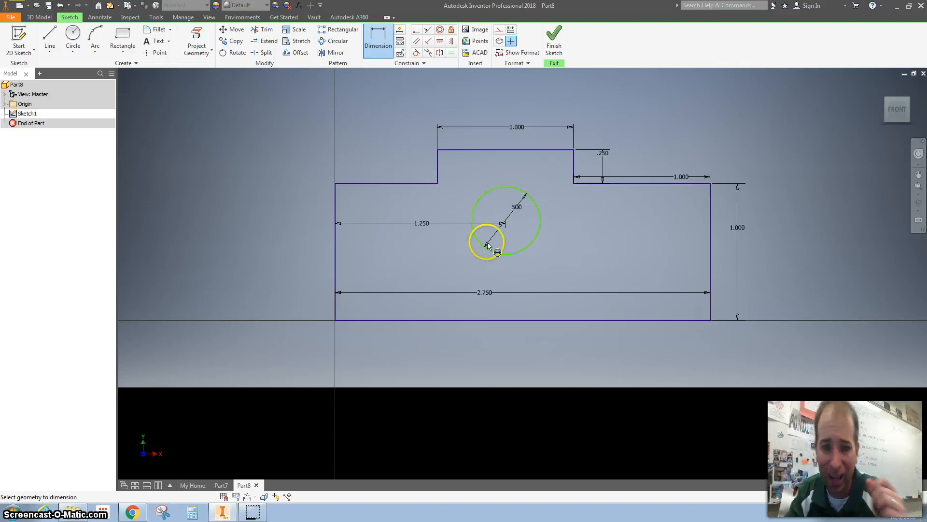
Dimension the circle's center 0.75 in above the outline's base line.
click(505, 321)
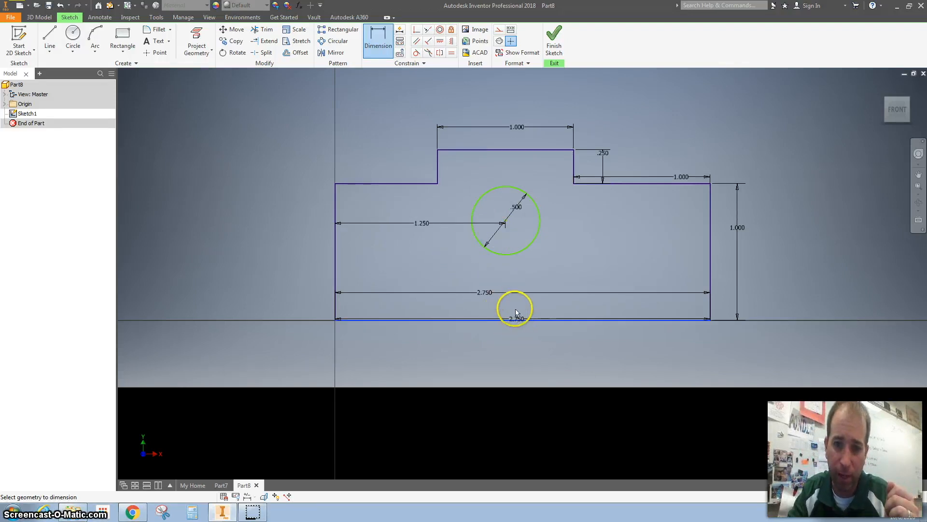
click(504, 223)
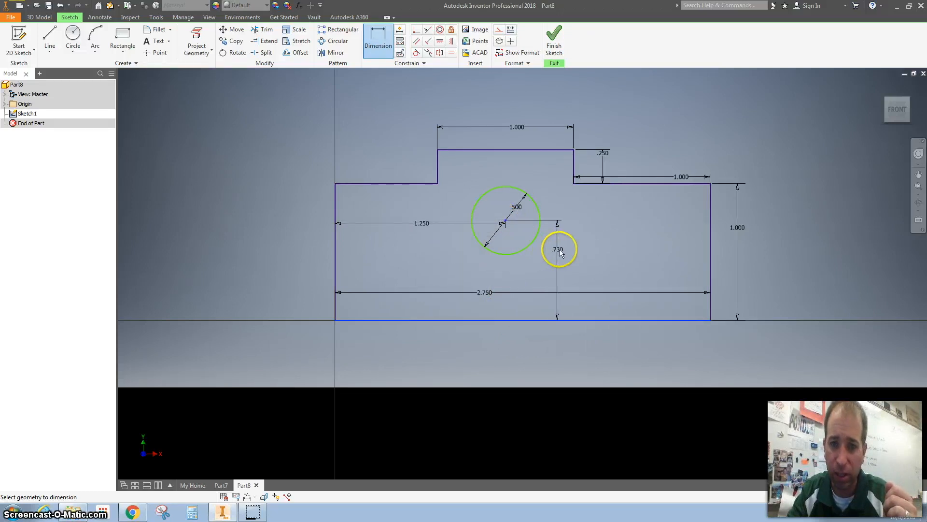
click(559, 252)
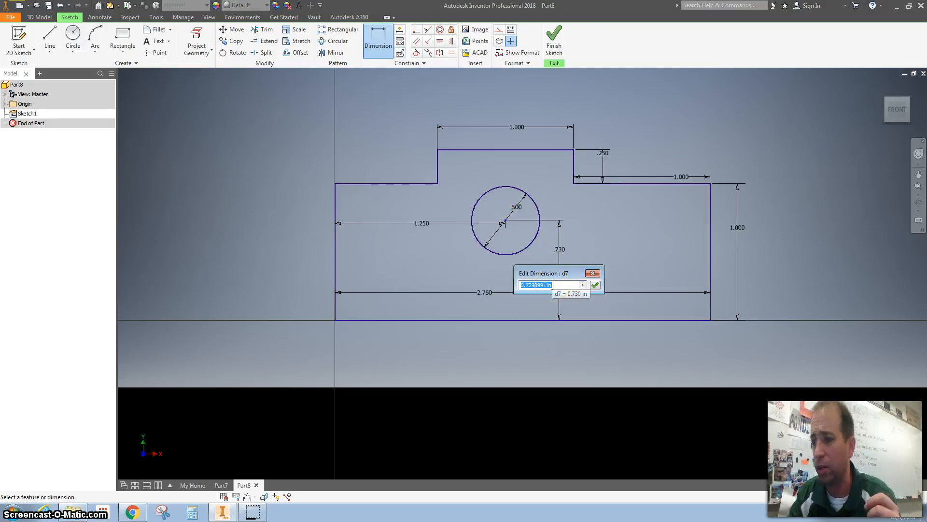
text(.)
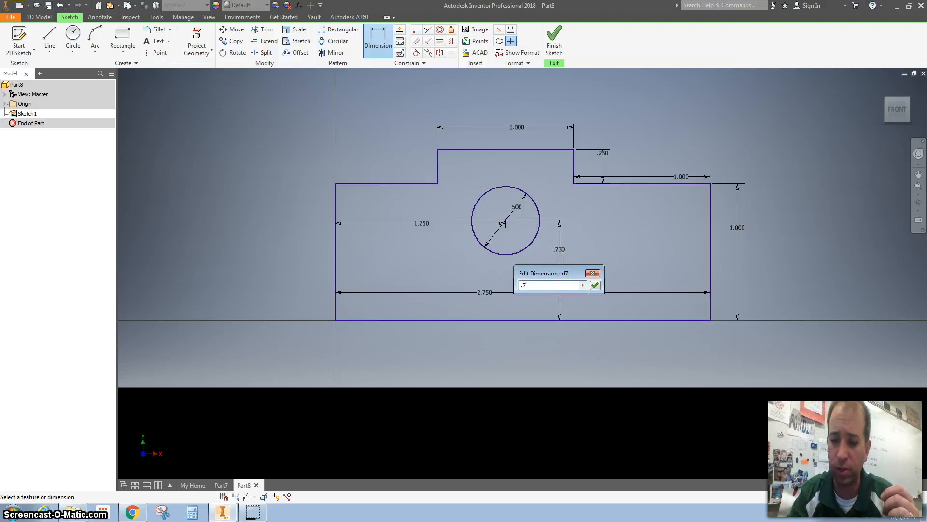
text(75)
key(Return)
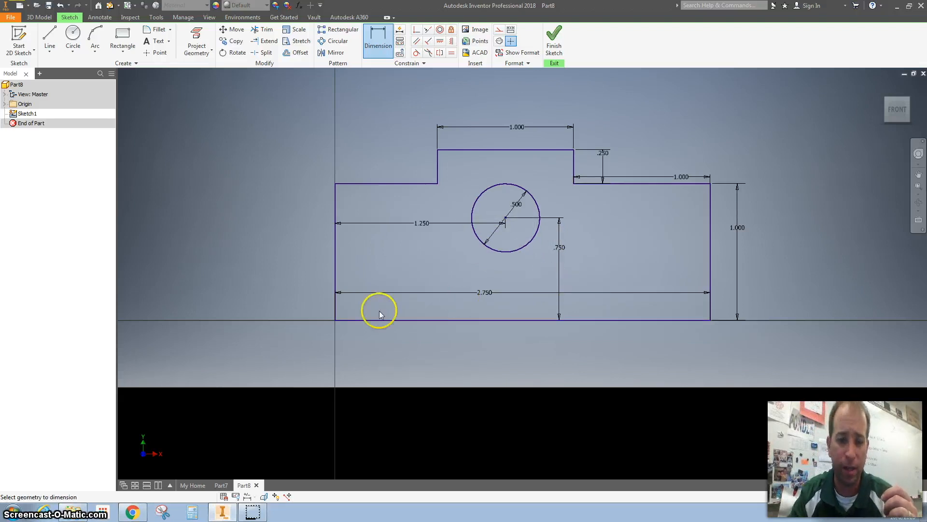
Check the problem 9 drawing in Chrome and extrude the finished sketch's profile 0.5 in, leaving the circle as a through hole.
click(132, 512)
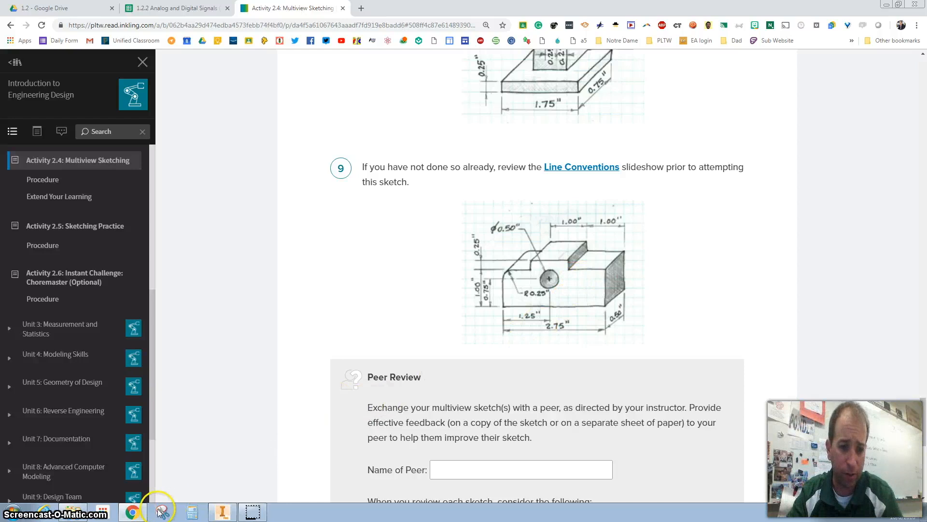
click(224, 511)
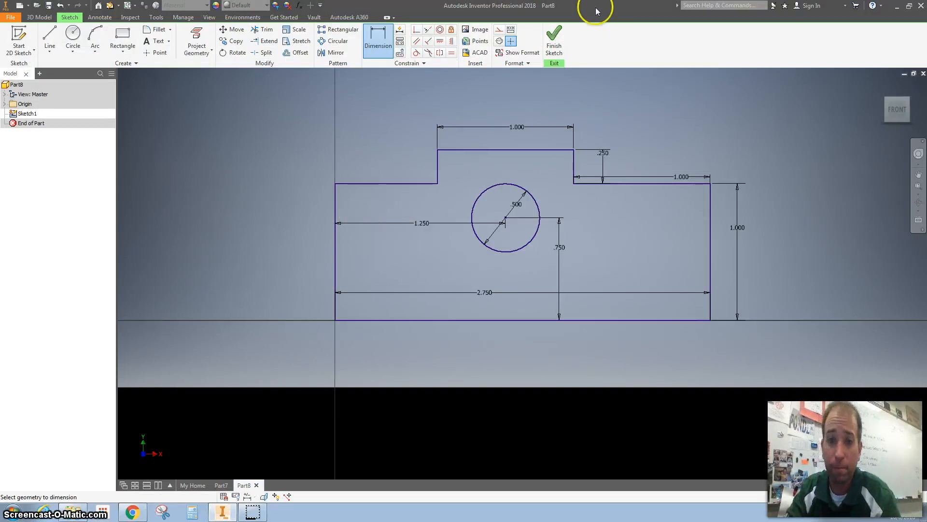
click(554, 38)
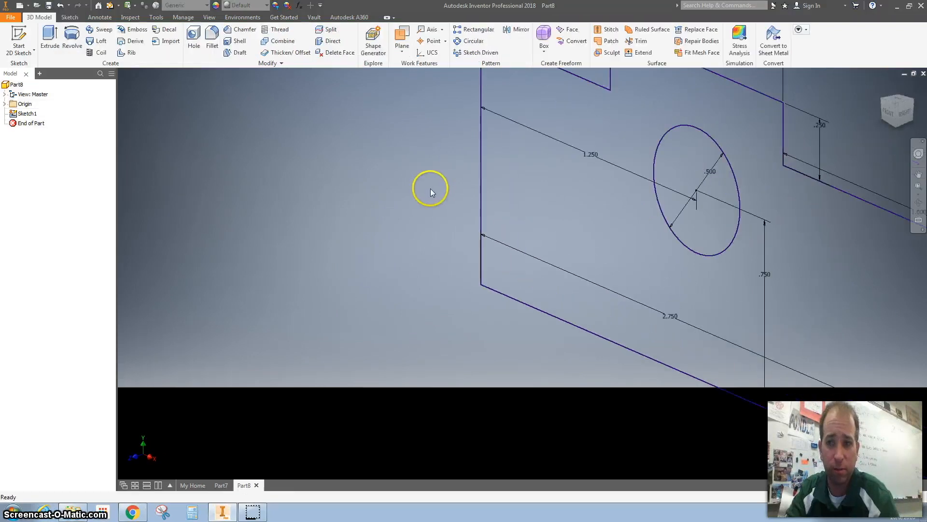
click(47, 37)
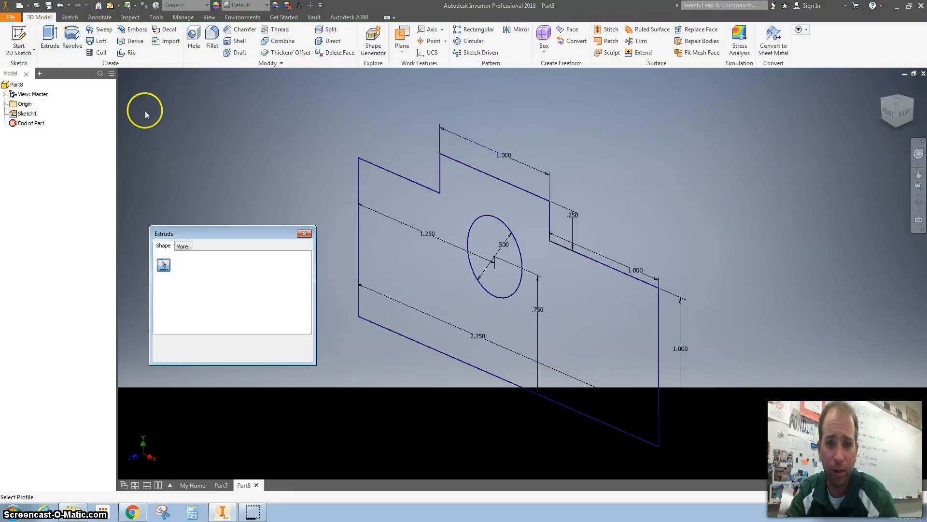
click(428, 212)
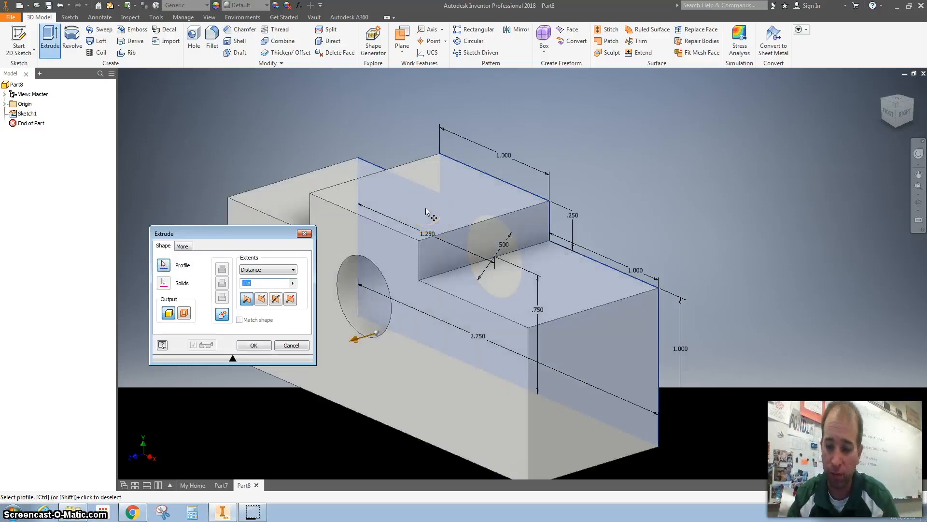
text(.5)
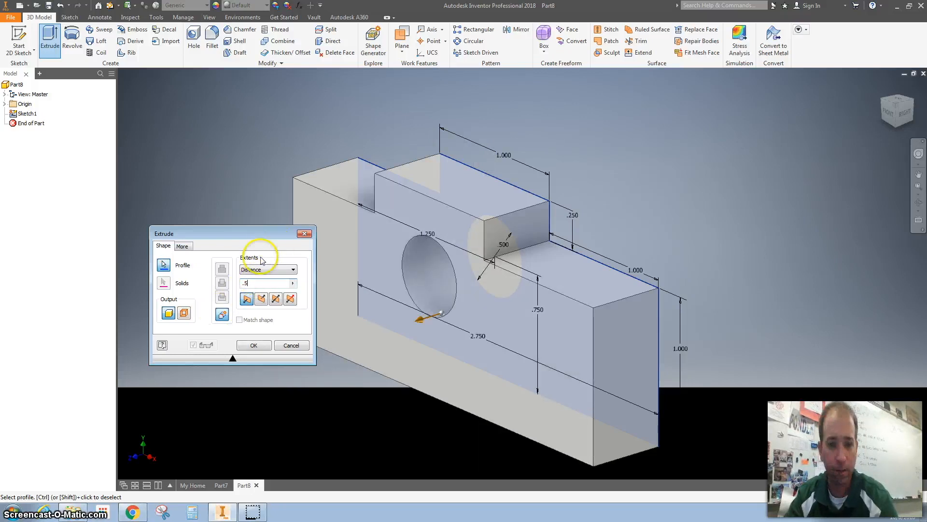
click(248, 346)
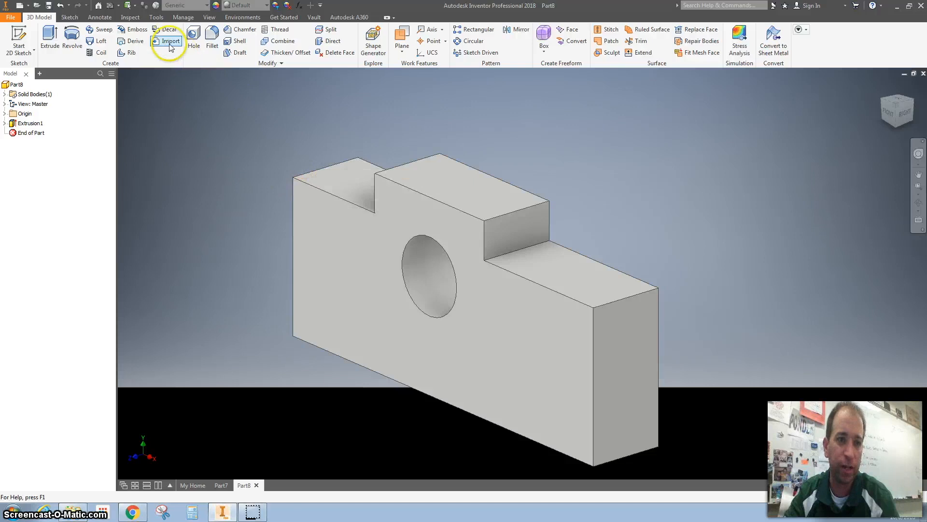
Fillet the upper outer edge of the block's left ledge with a 0.25 in radius.
click(212, 35)
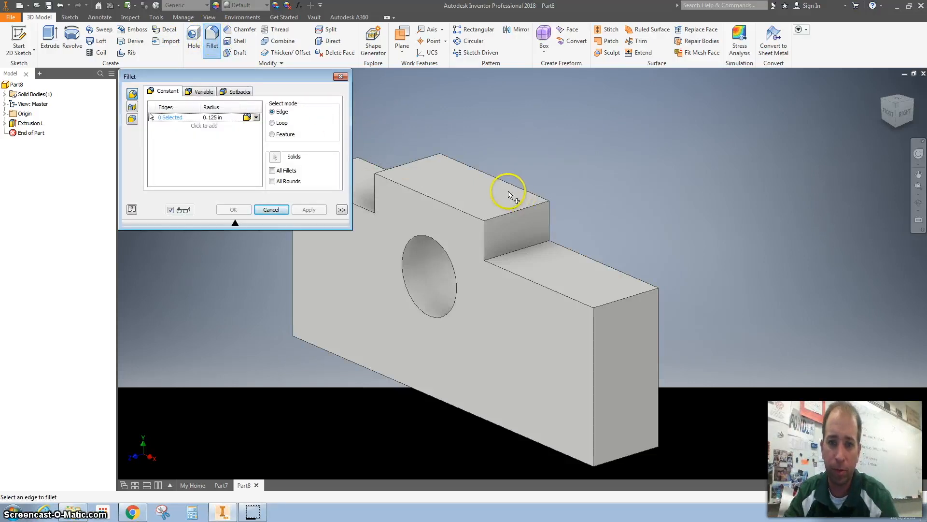
middle_drag(517, 192, 677, 179)
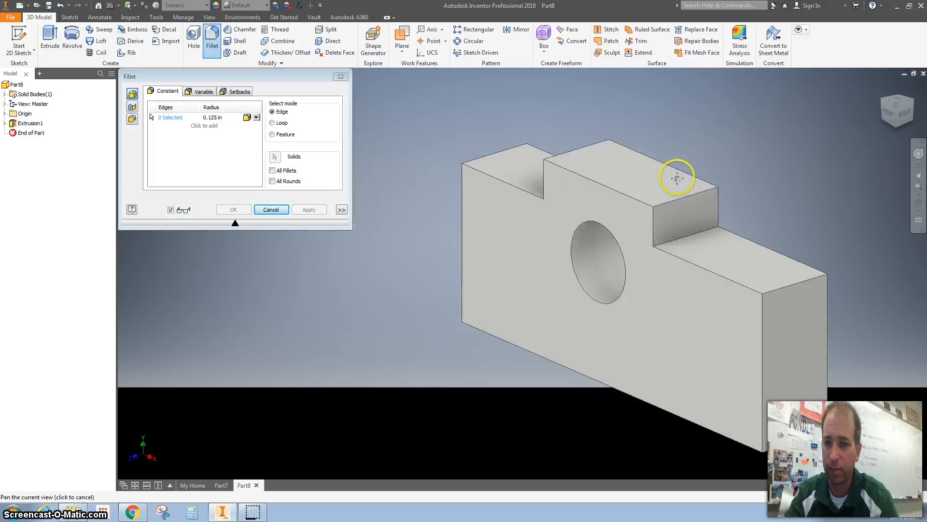
click(503, 154)
click(215, 117)
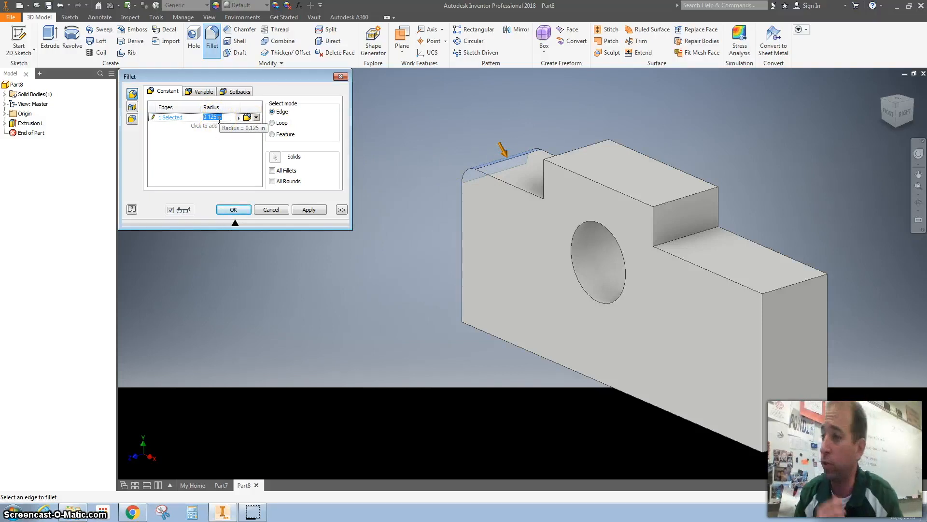
key(BackSpace)
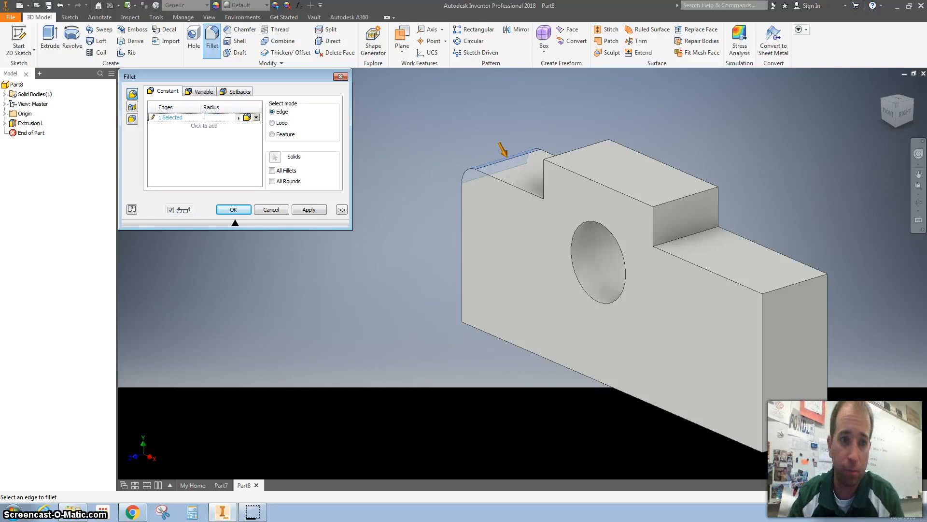
click(234, 210)
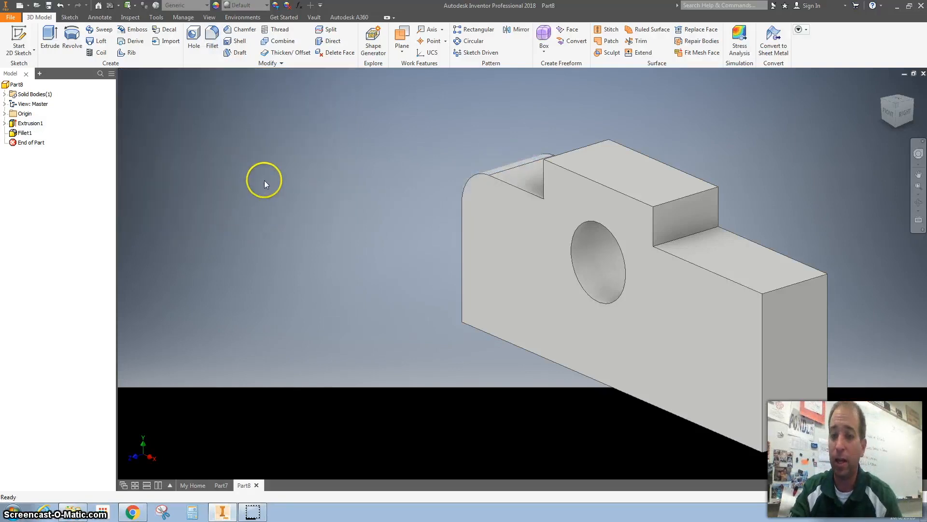
key(F6)
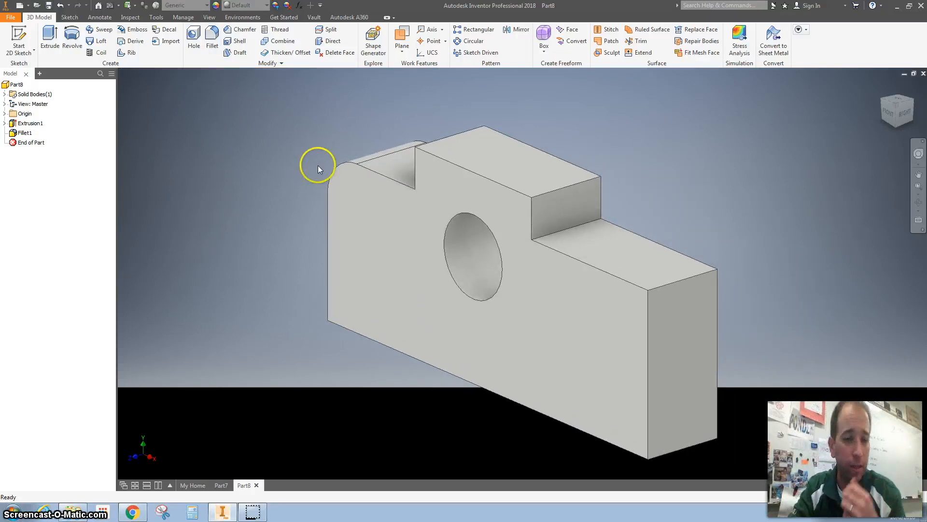
Start saving the part as an Inventor part file.
click(10, 18)
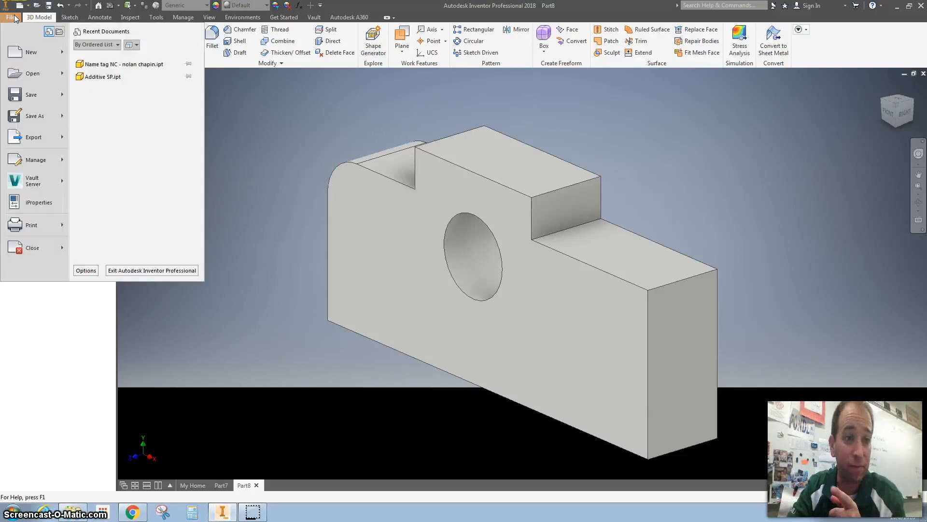
click(31, 95)
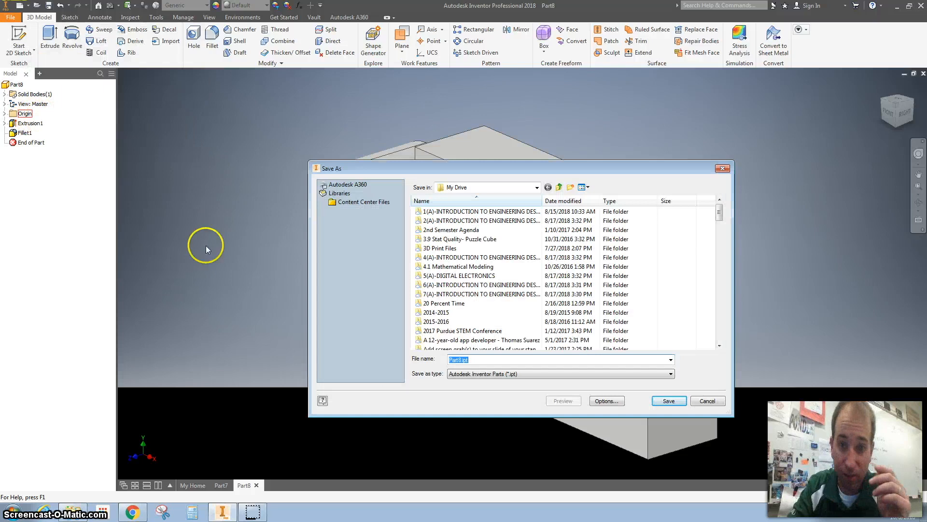